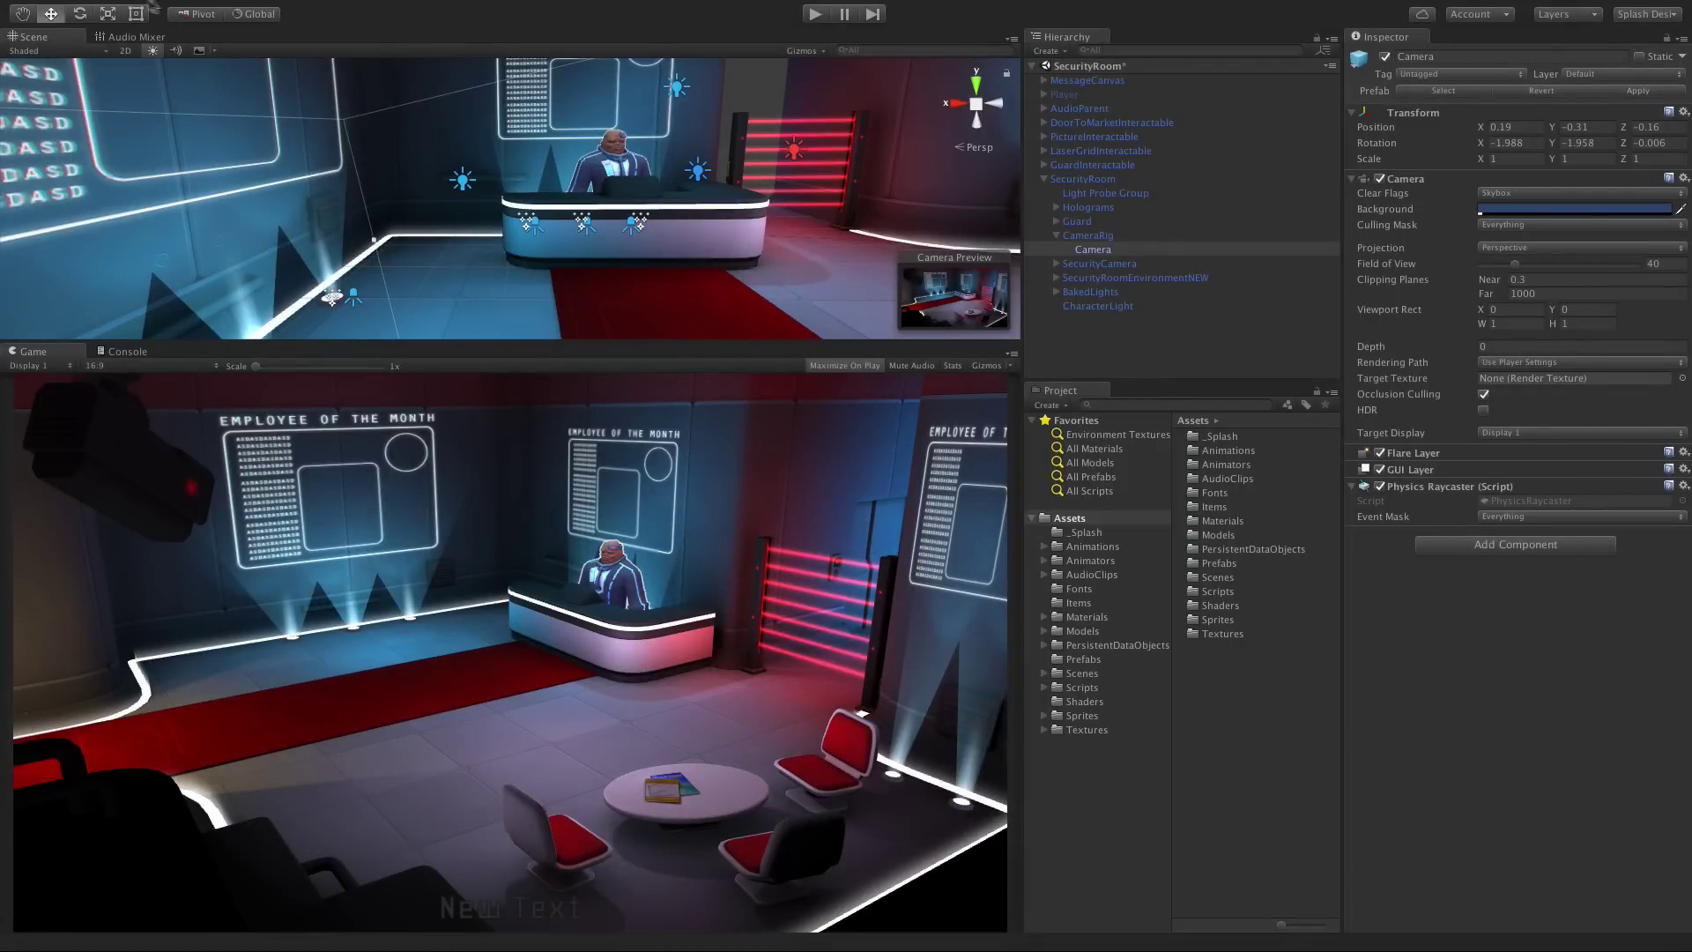
In Player Settings, turn Show Splash Screen off and back on
click(143, 9)
mouse_move(188, 389)
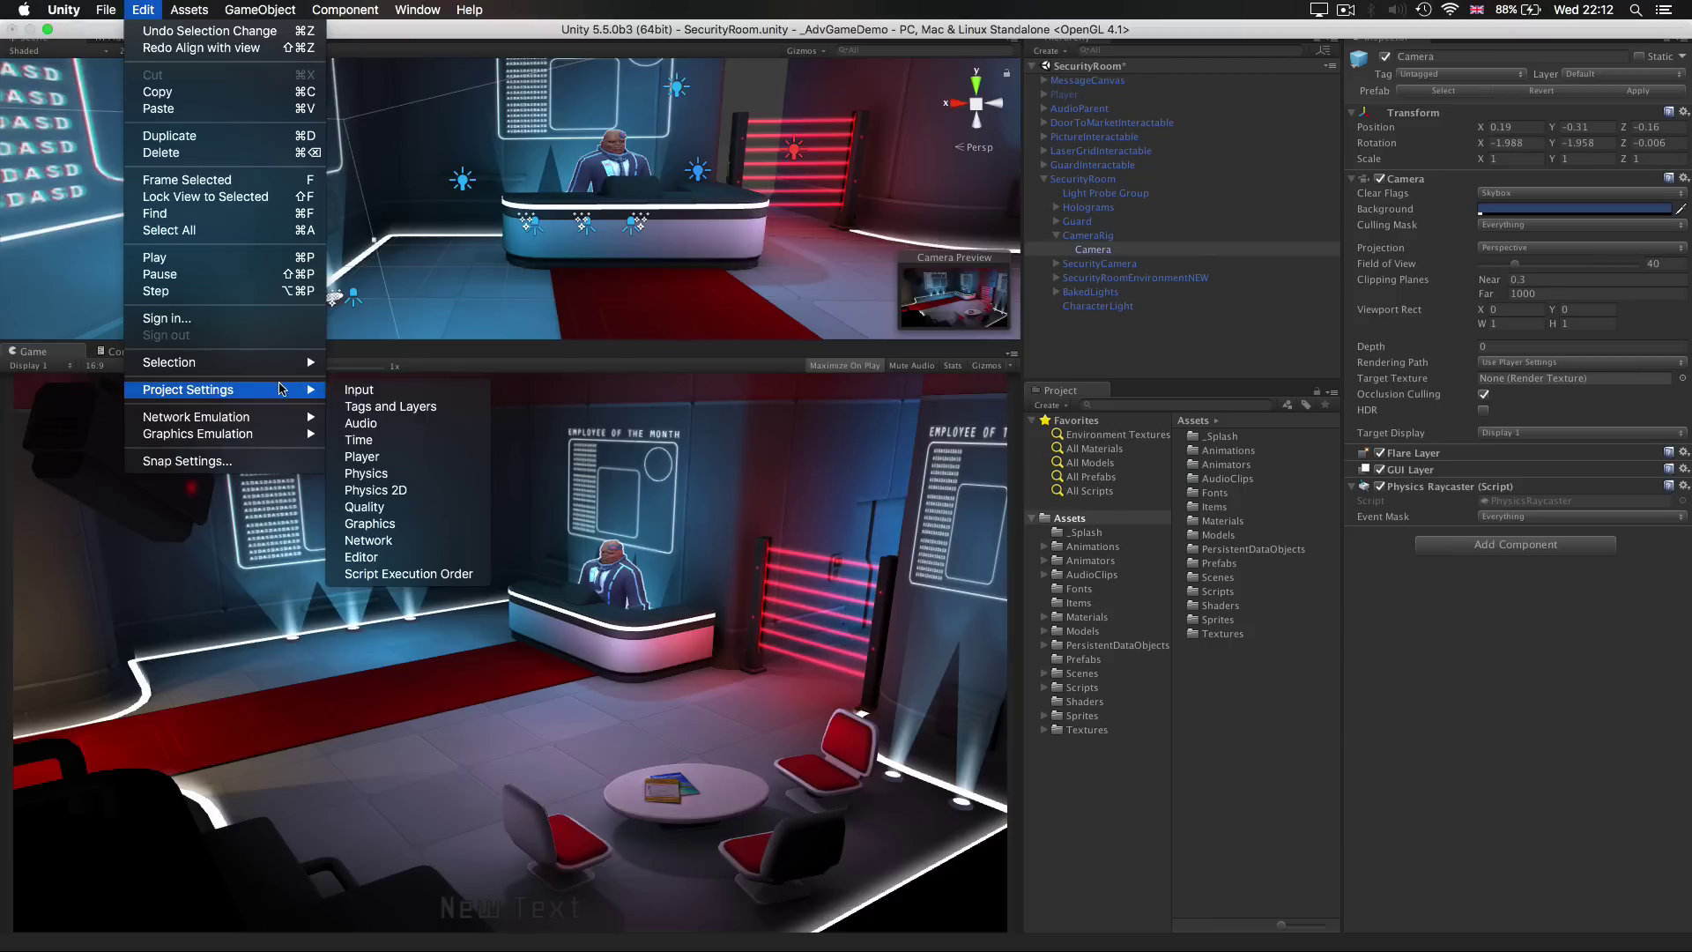
click(395, 460)
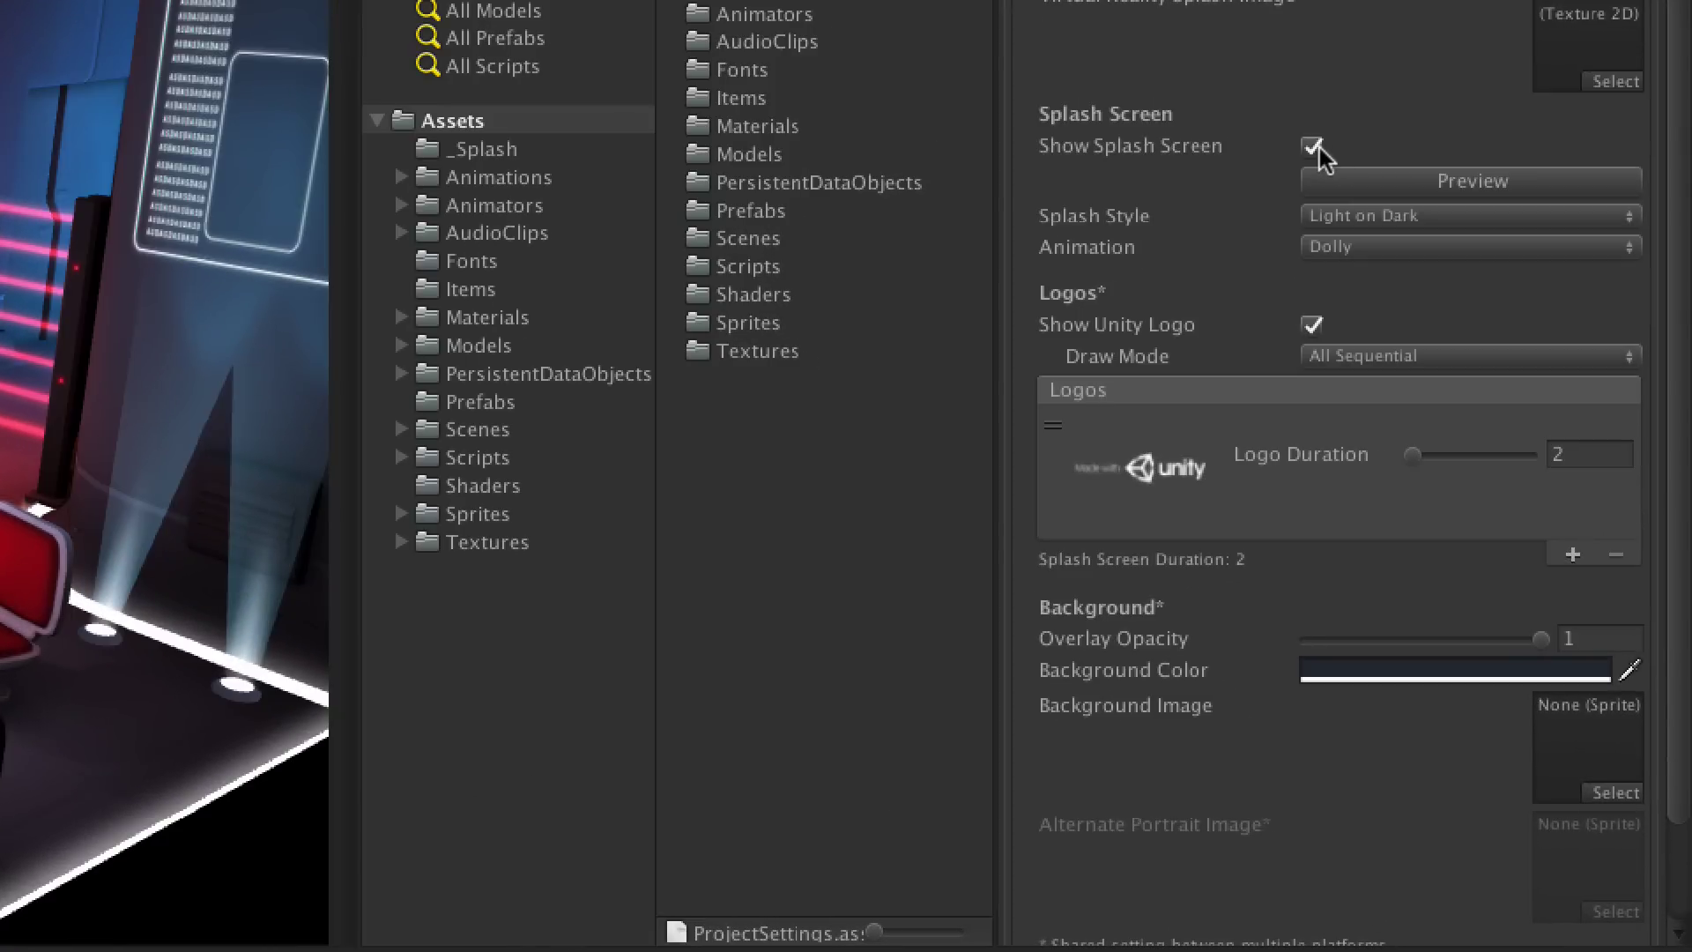
click(1314, 147)
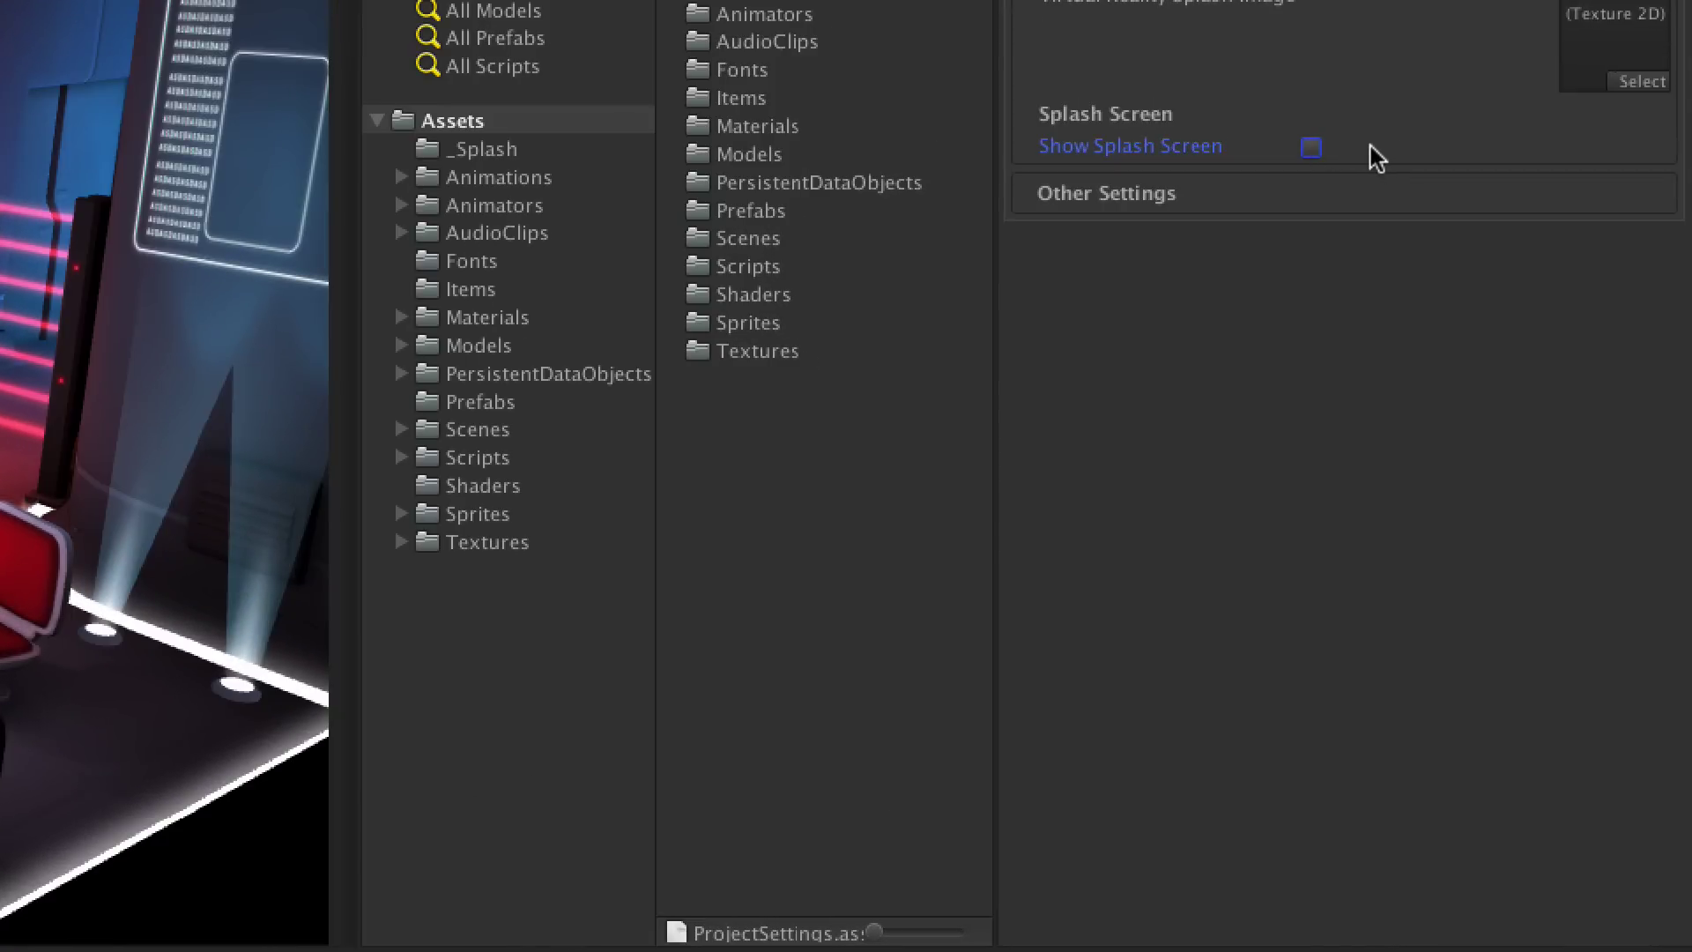
key(space)
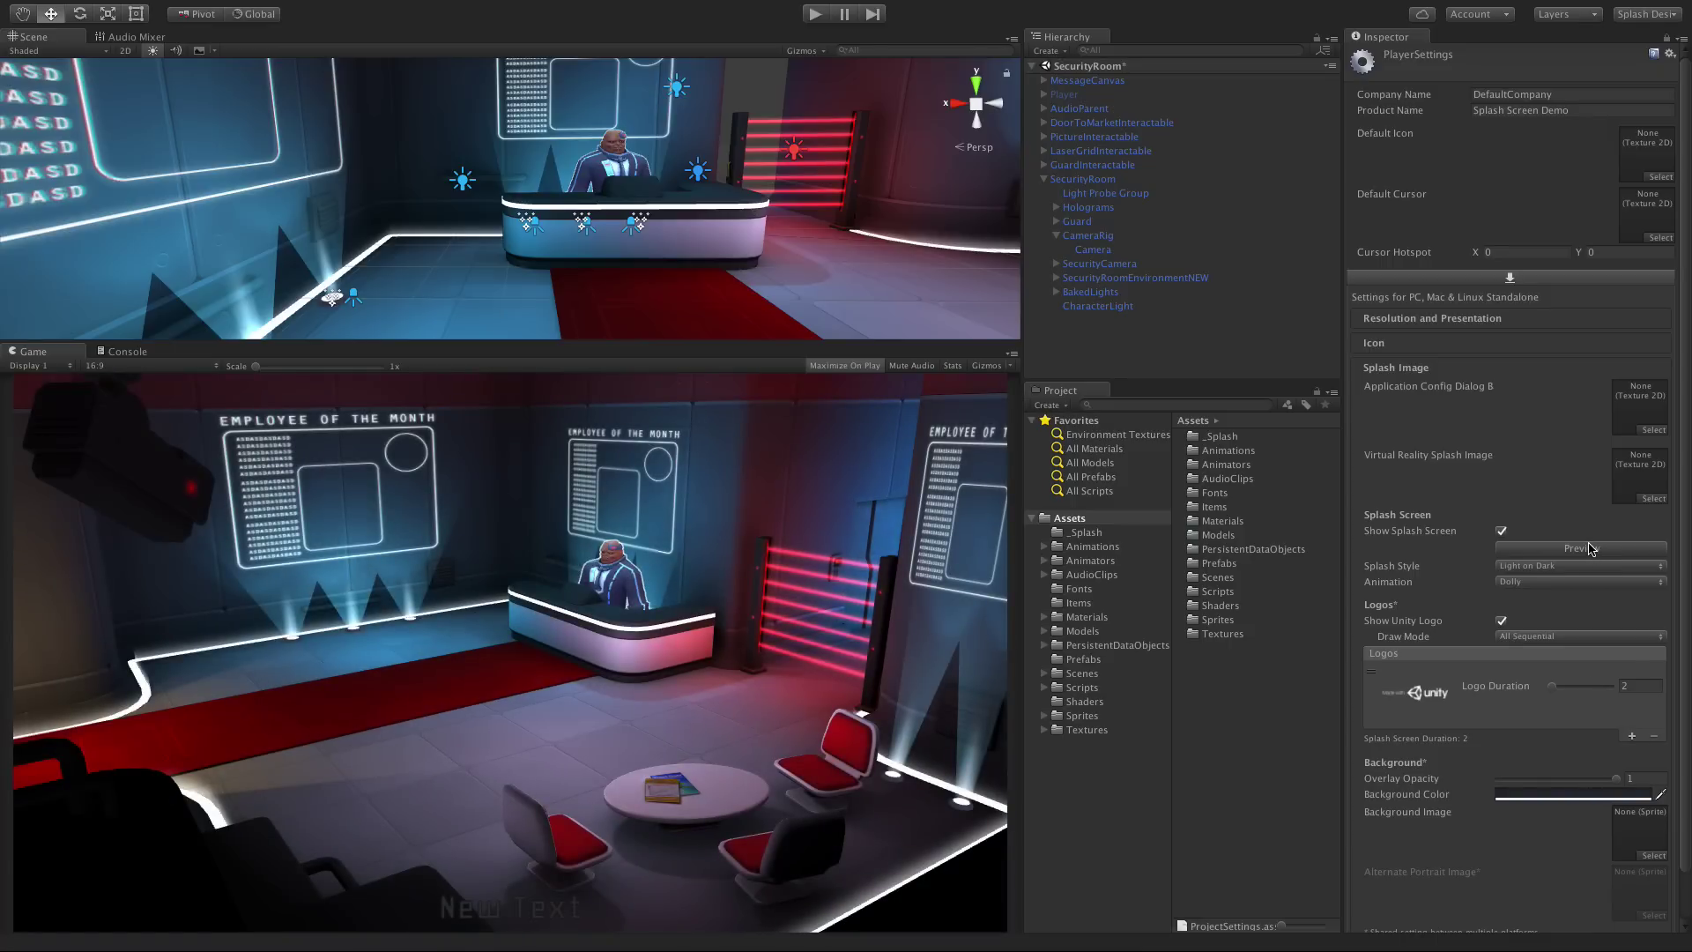
Add the YOUR GAME STUDIO and ANOTHER LOGO MAYBE sprites from _Splash as two new logos, then preview
click(1106, 533)
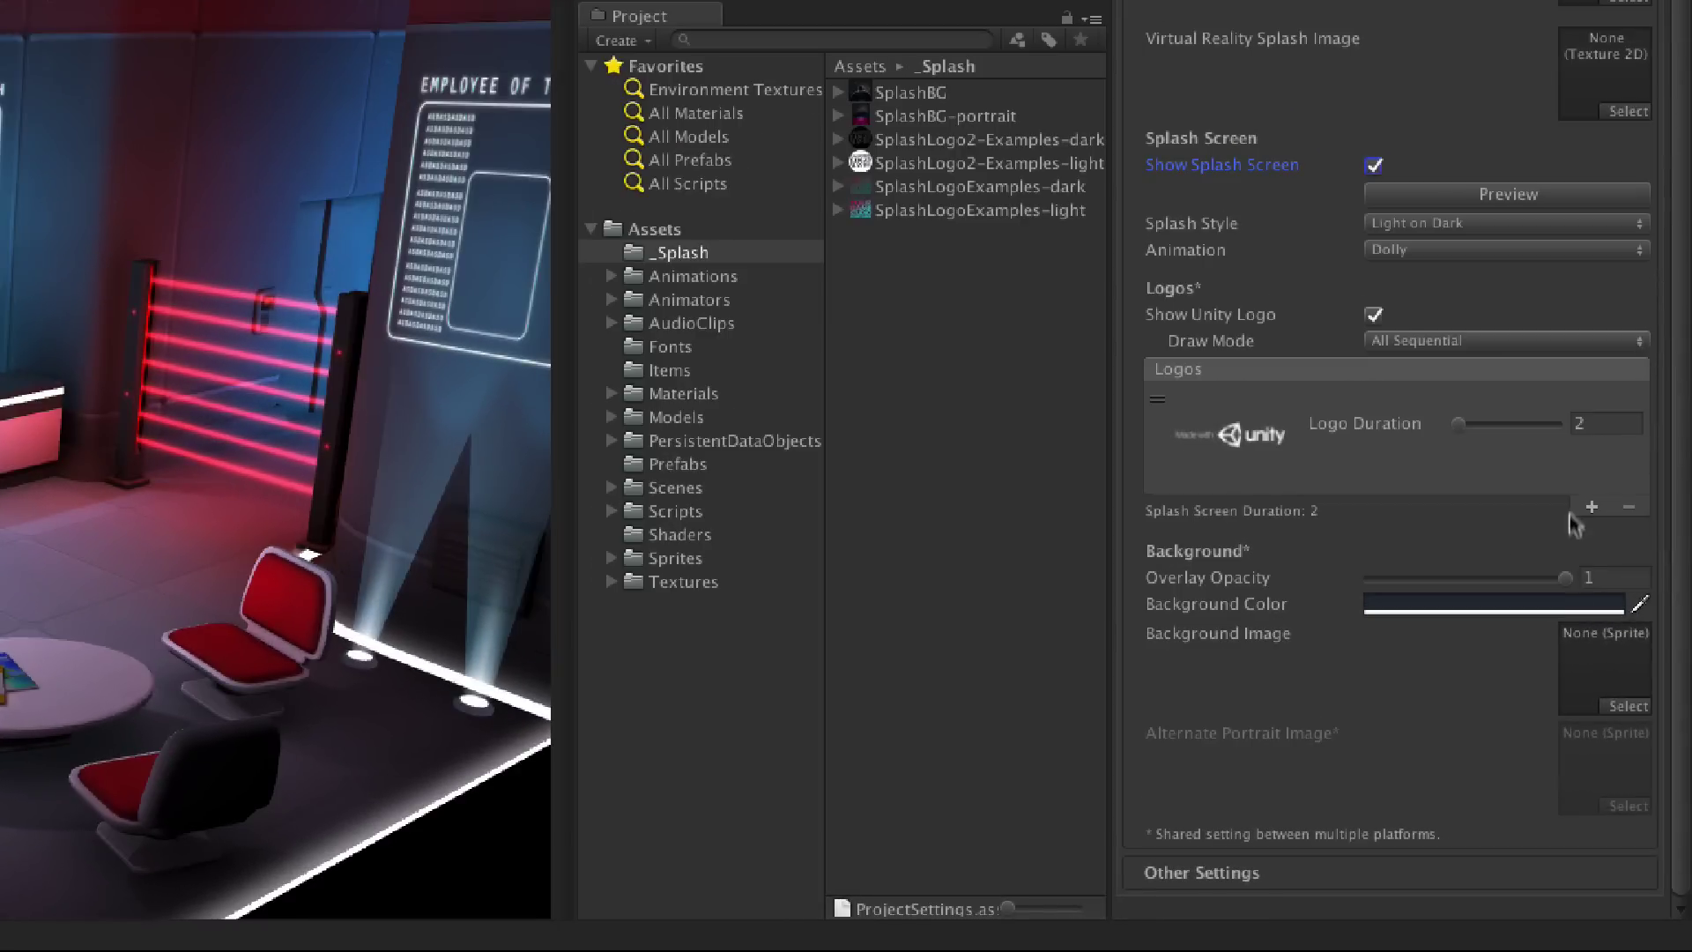
click(1594, 508)
click(1594, 615)
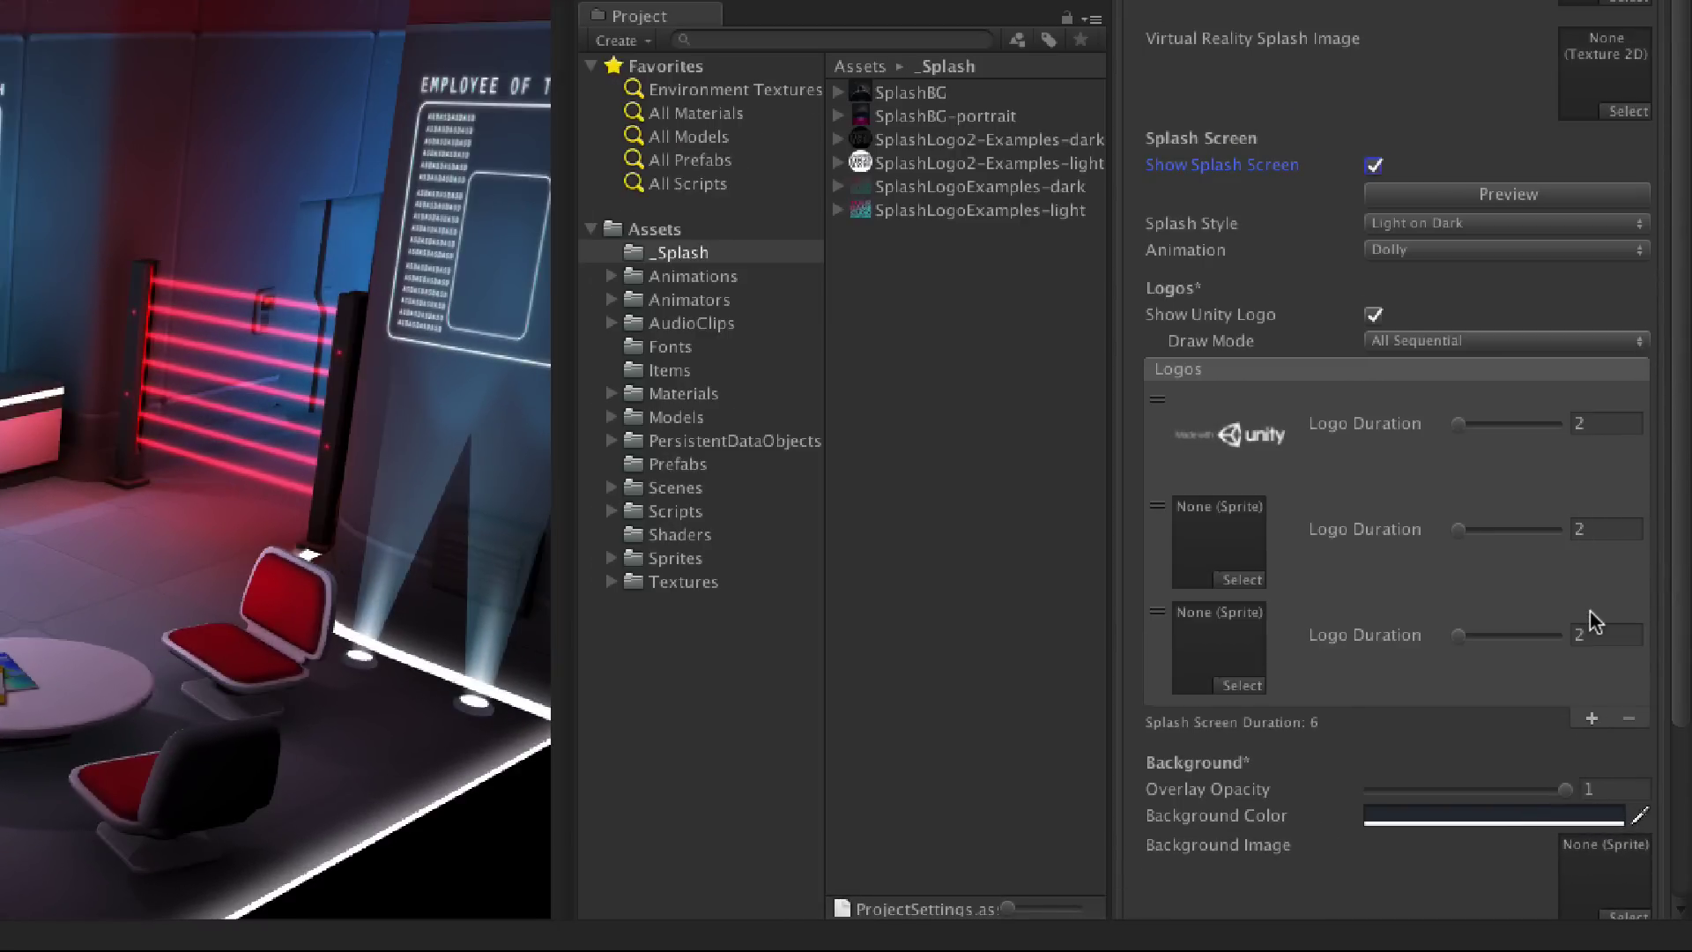
scroll(1455, 602, down, 5)
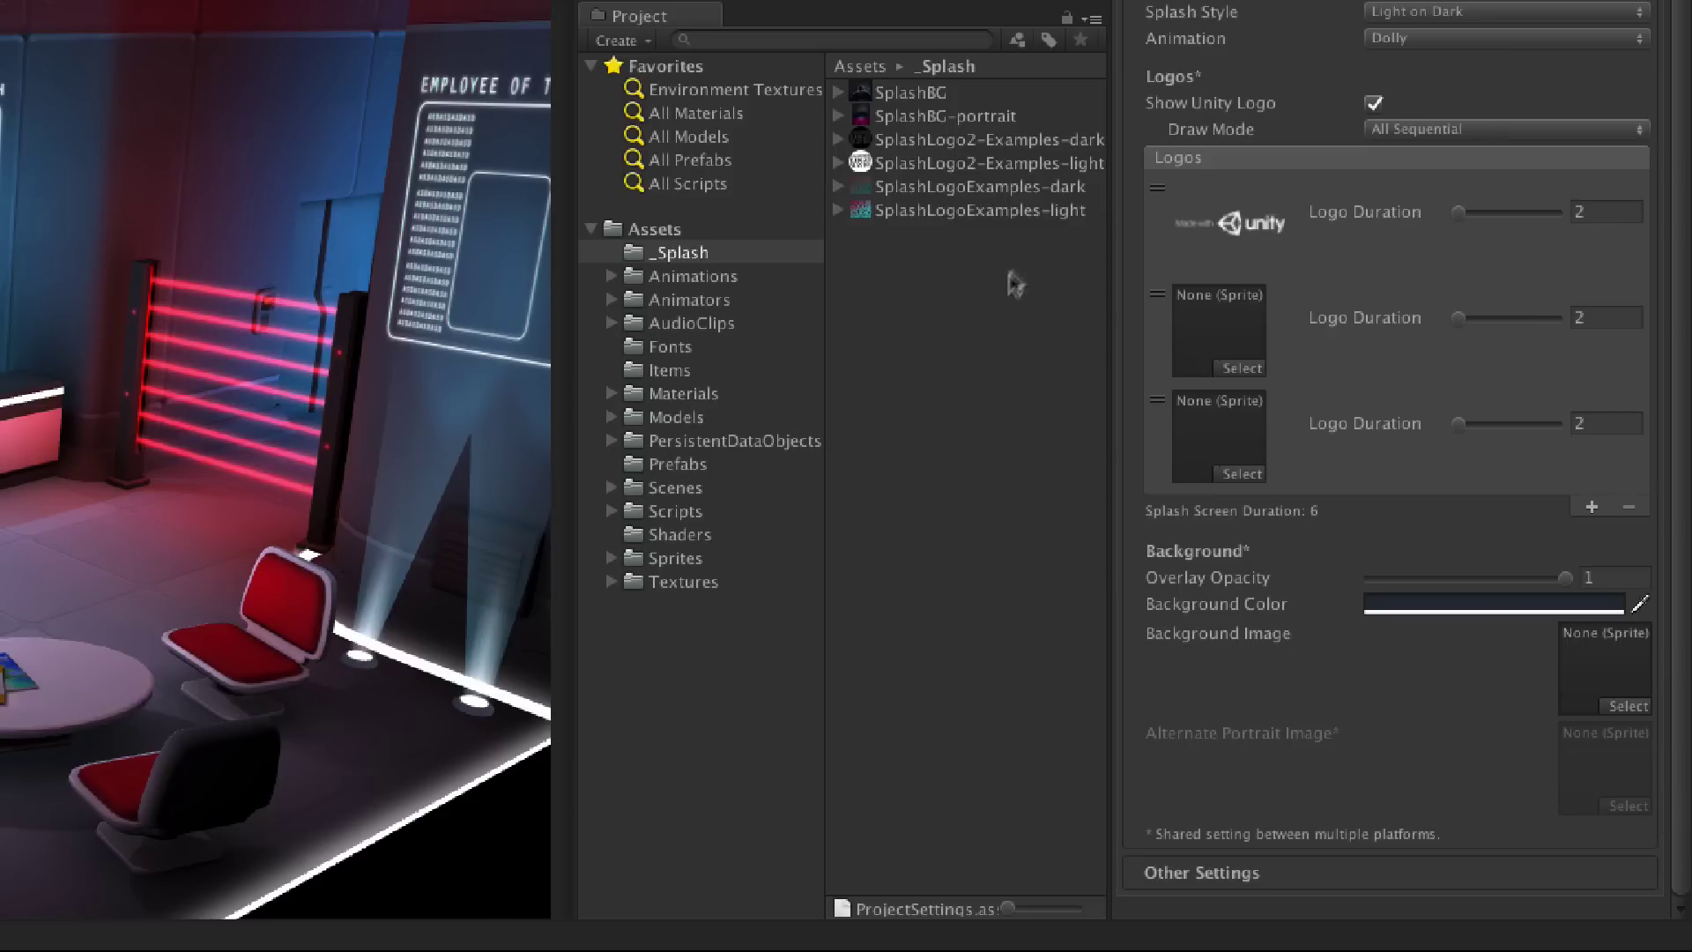
drag(989, 208, 1219, 327)
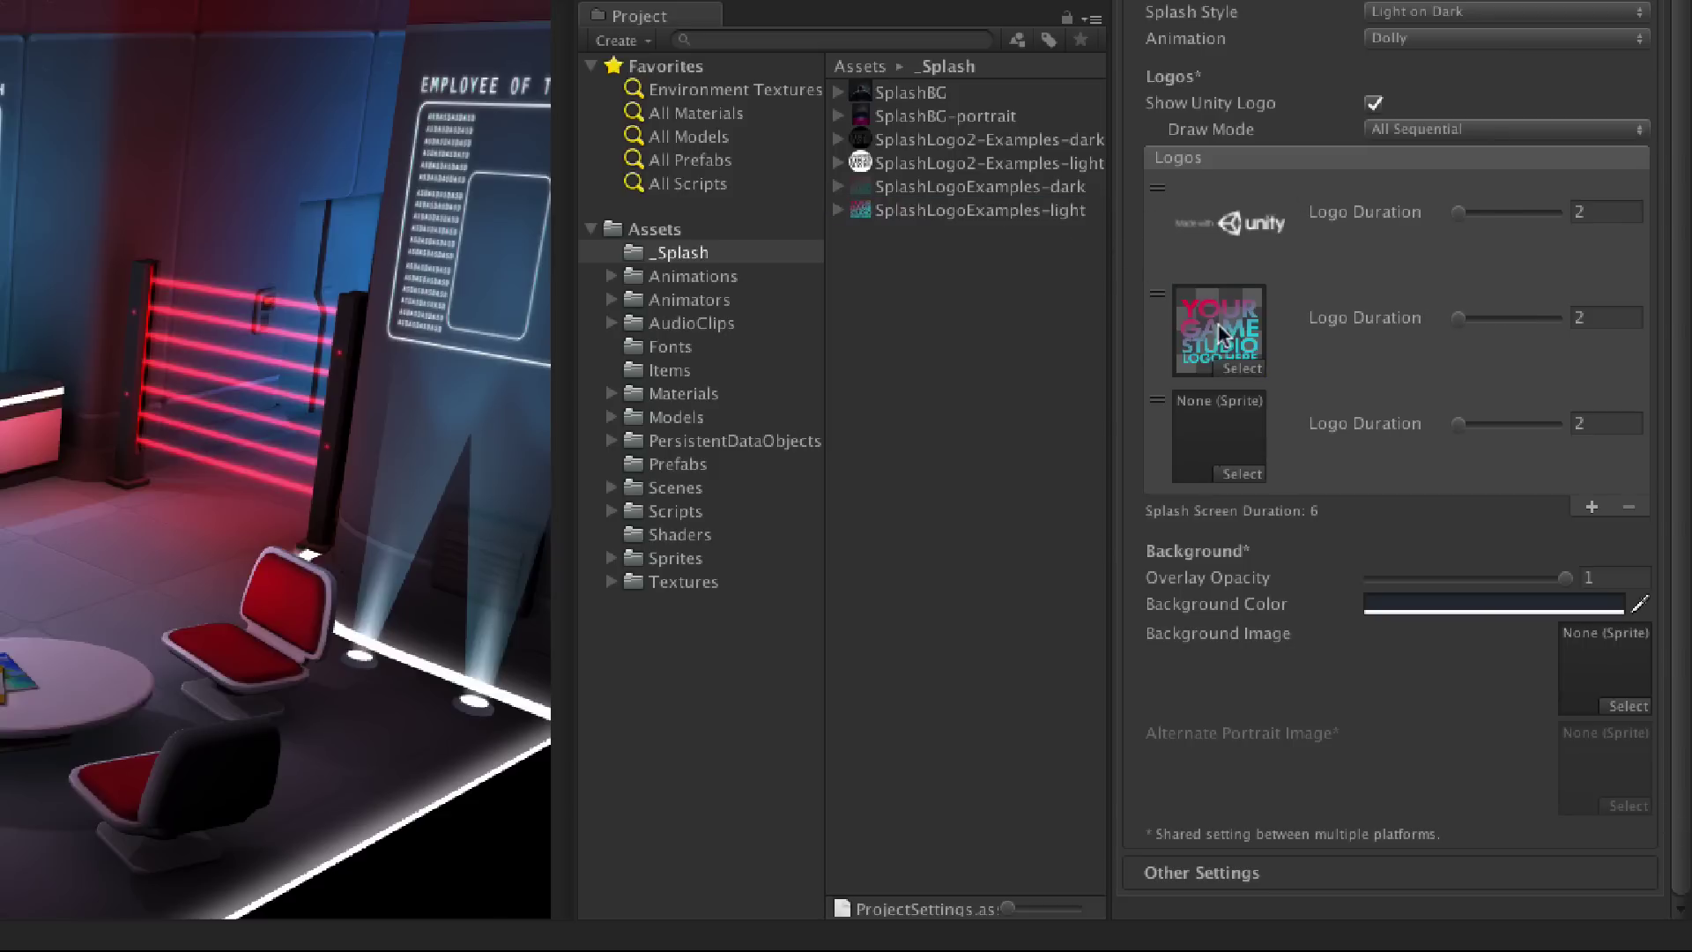
drag(980, 163, 1219, 436)
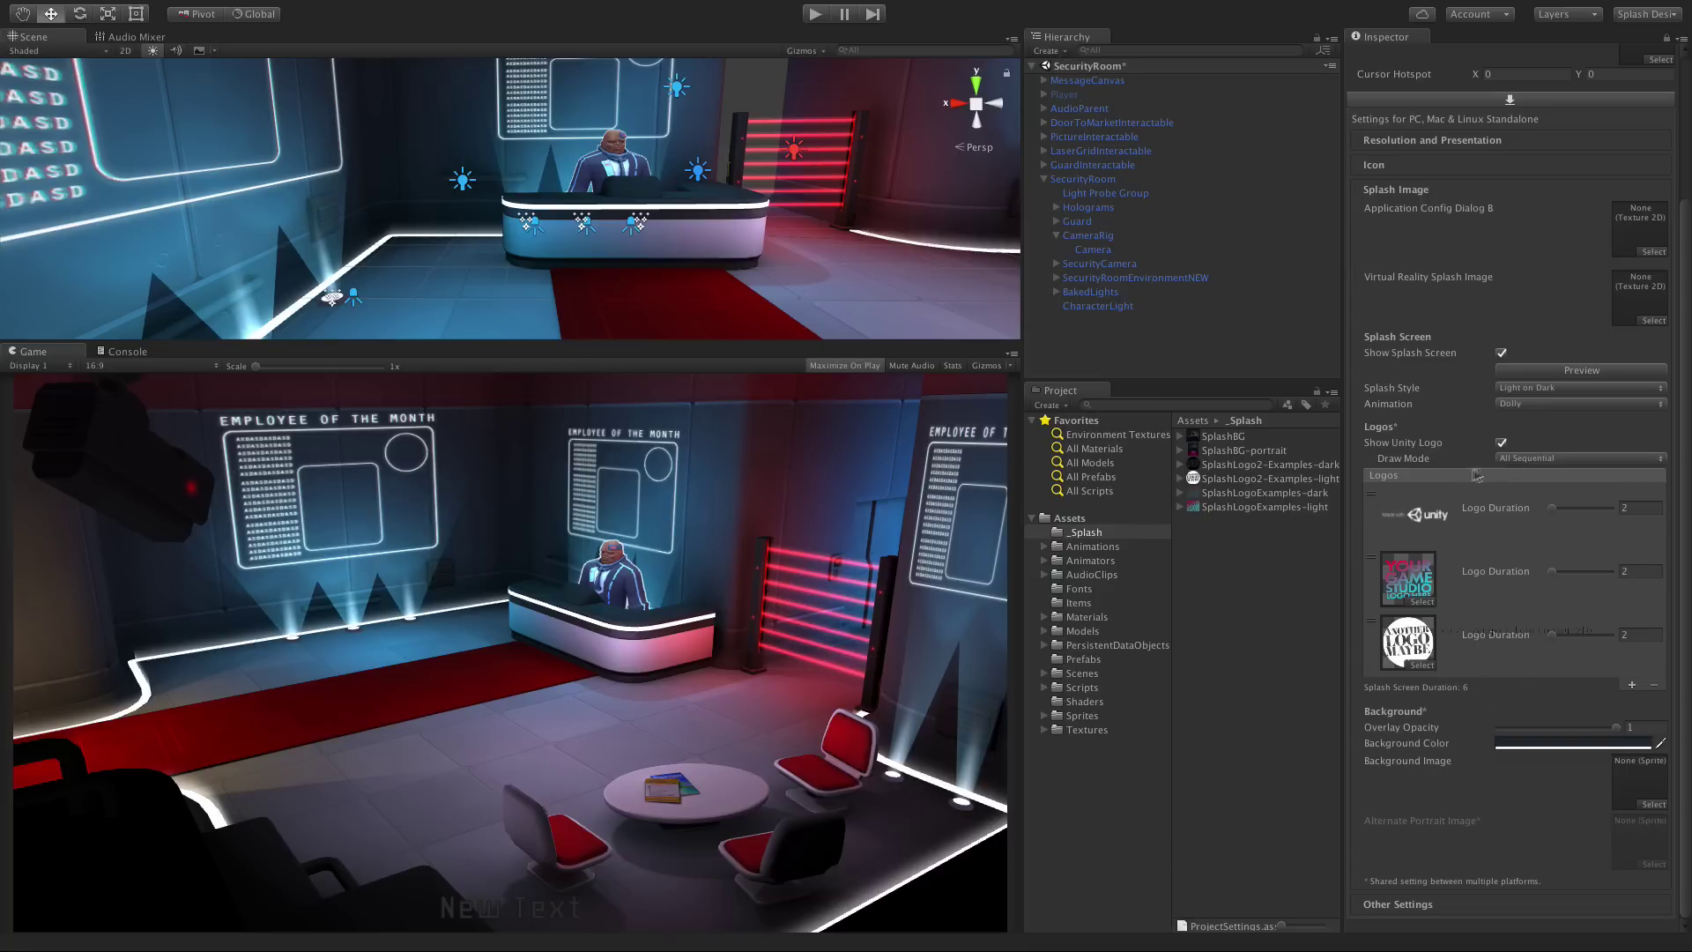
click(1567, 372)
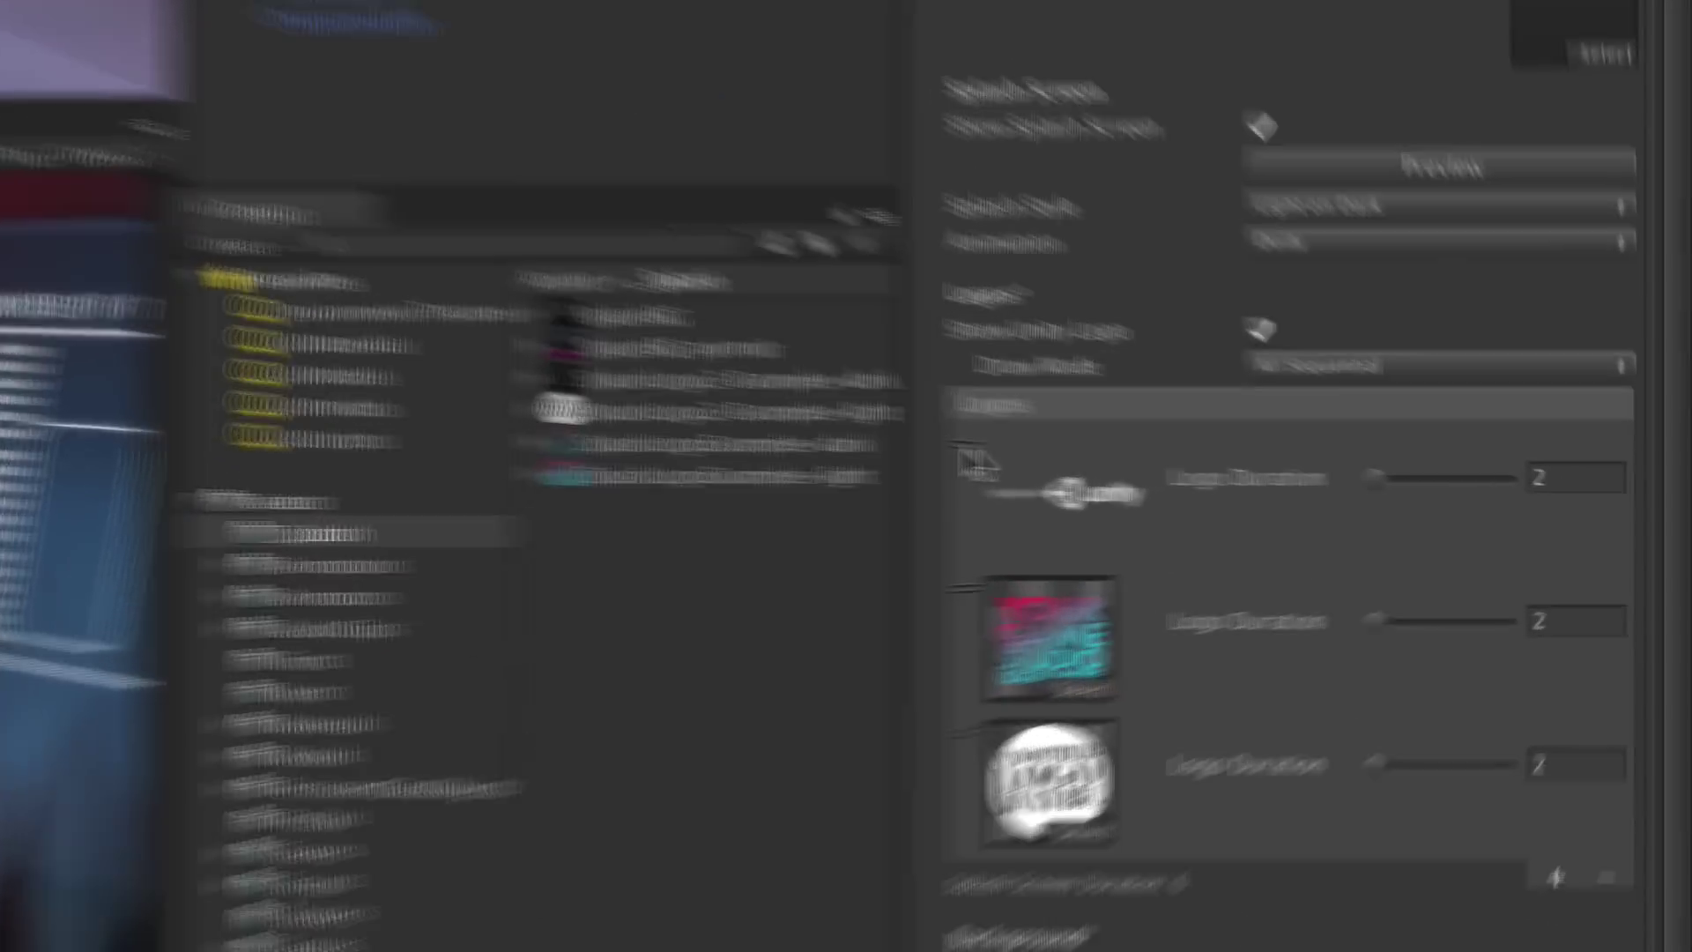
Move the Unity logo last, set logo durations to 4.8 and 3.9 seconds, and preview
drag(1371, 495, 1394, 630)
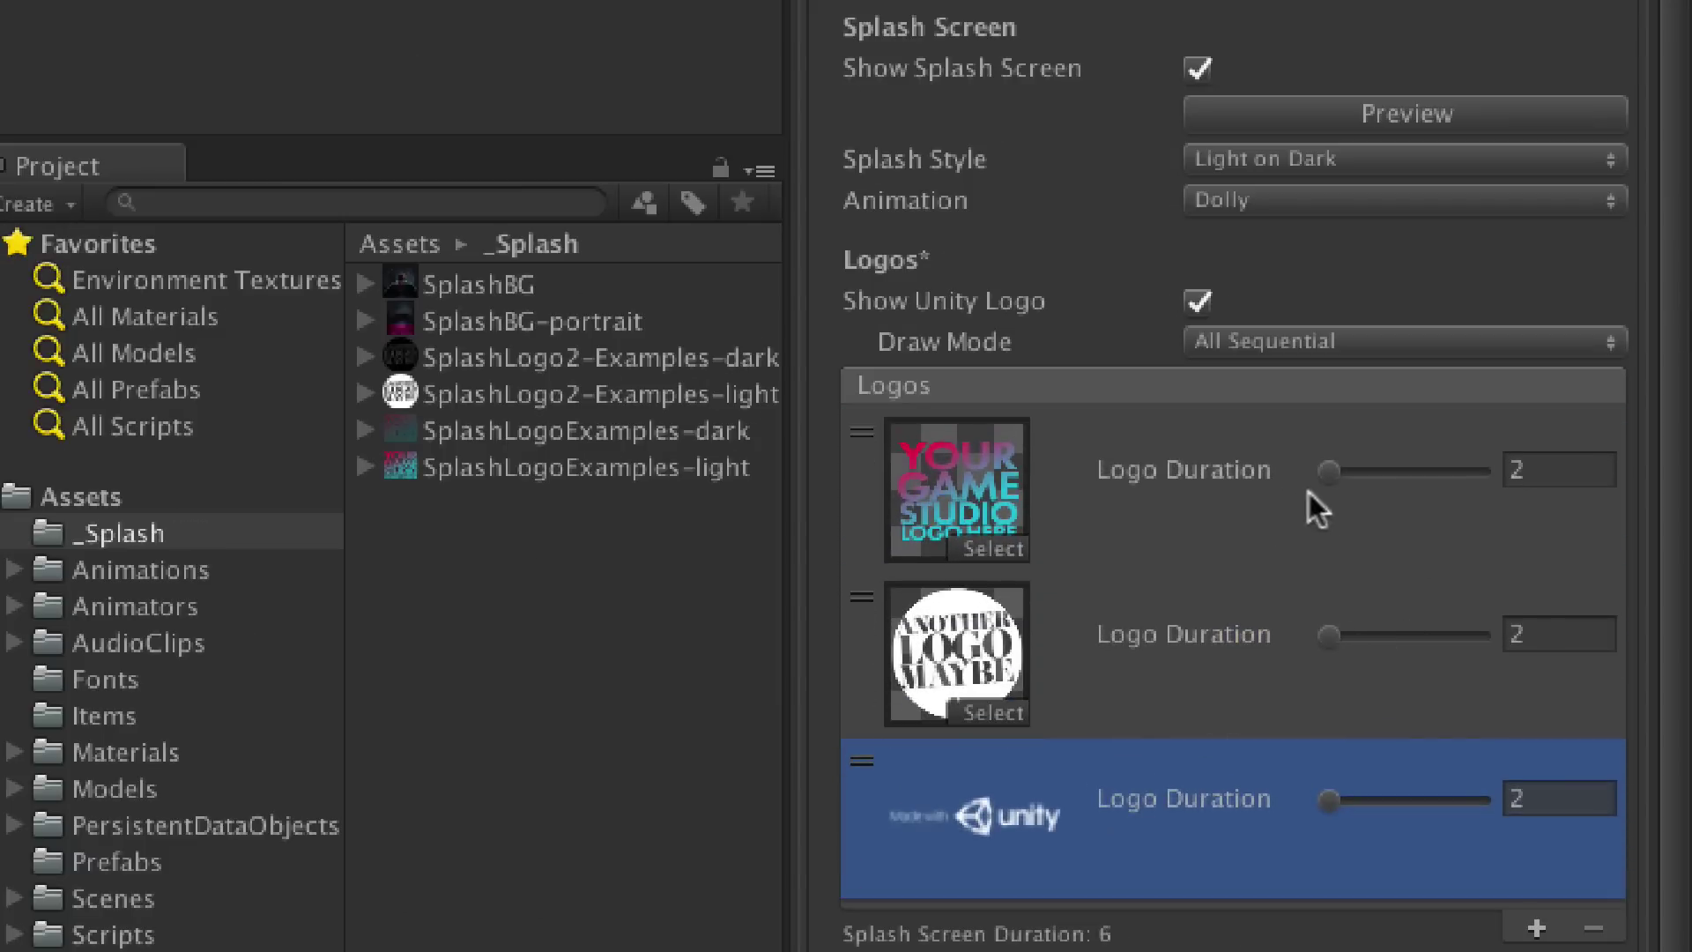
drag(1329, 471, 1418, 471)
drag(1329, 637, 1366, 636)
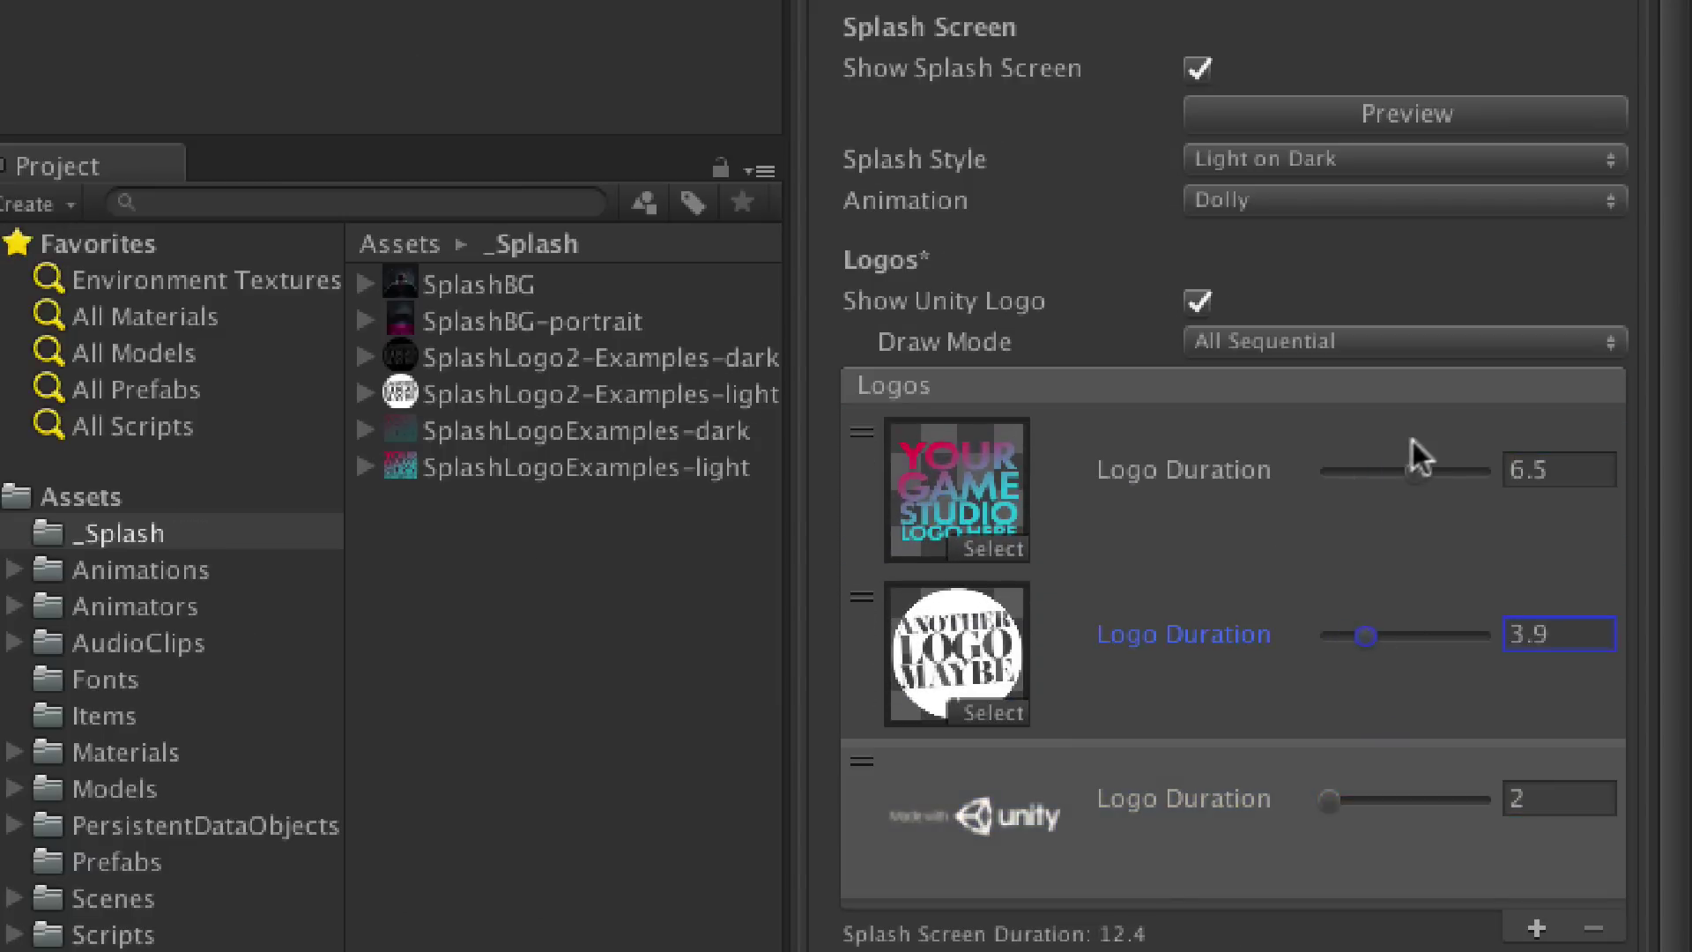
drag(1413, 456, 1375, 475)
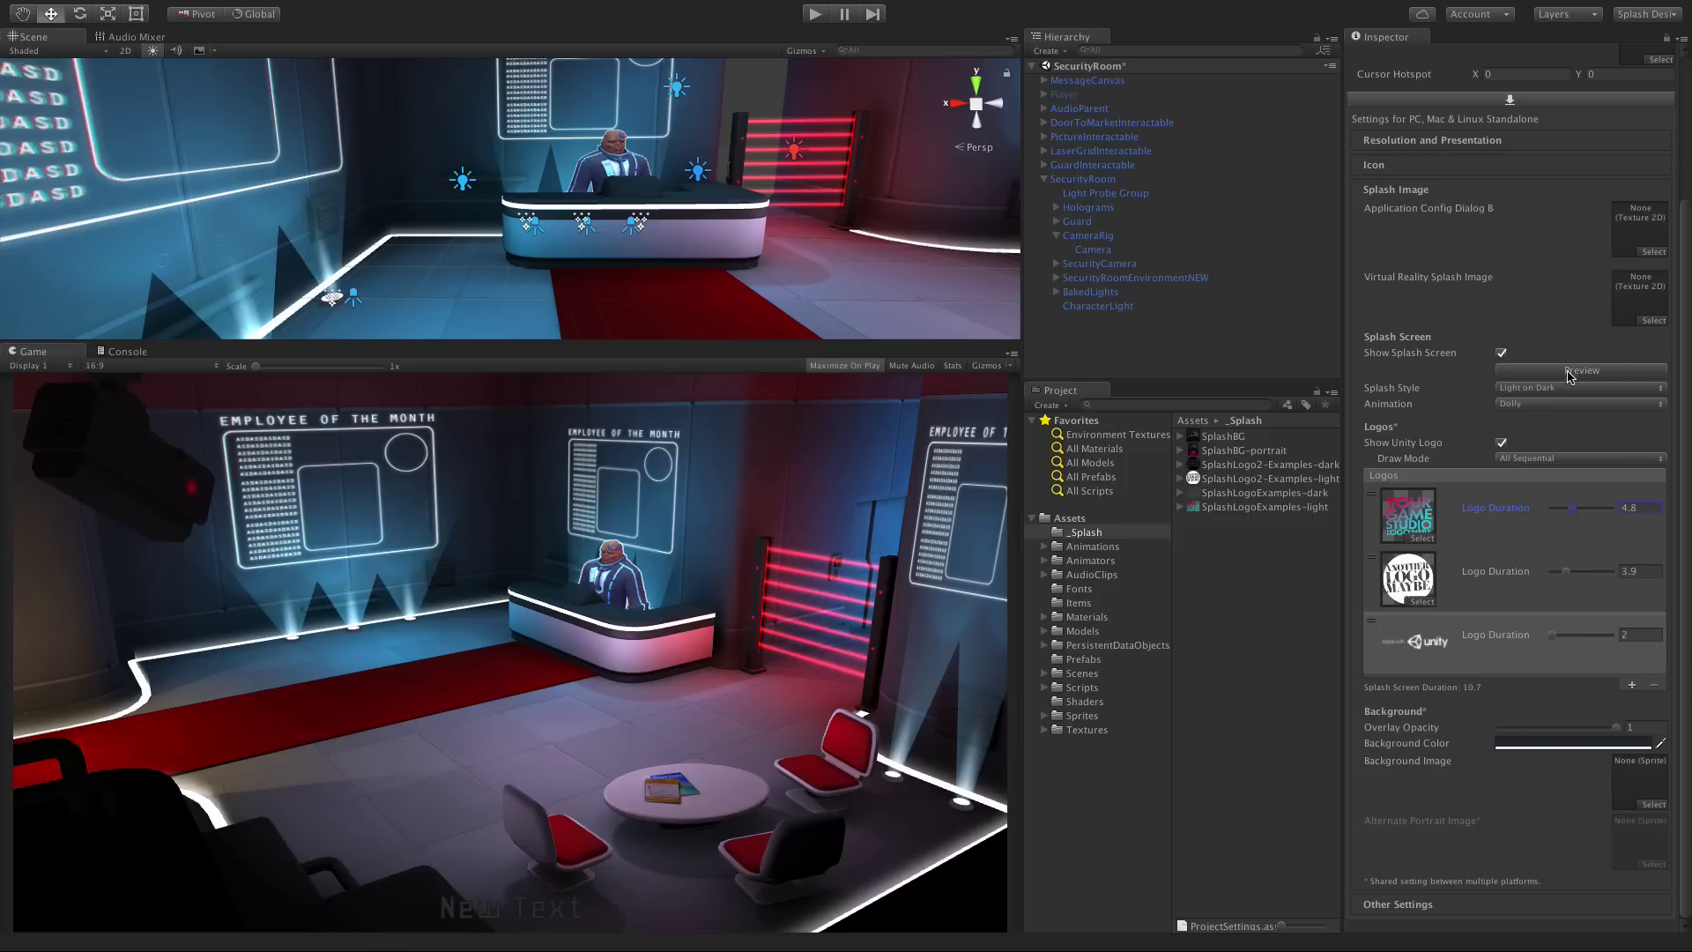
click(1569, 373)
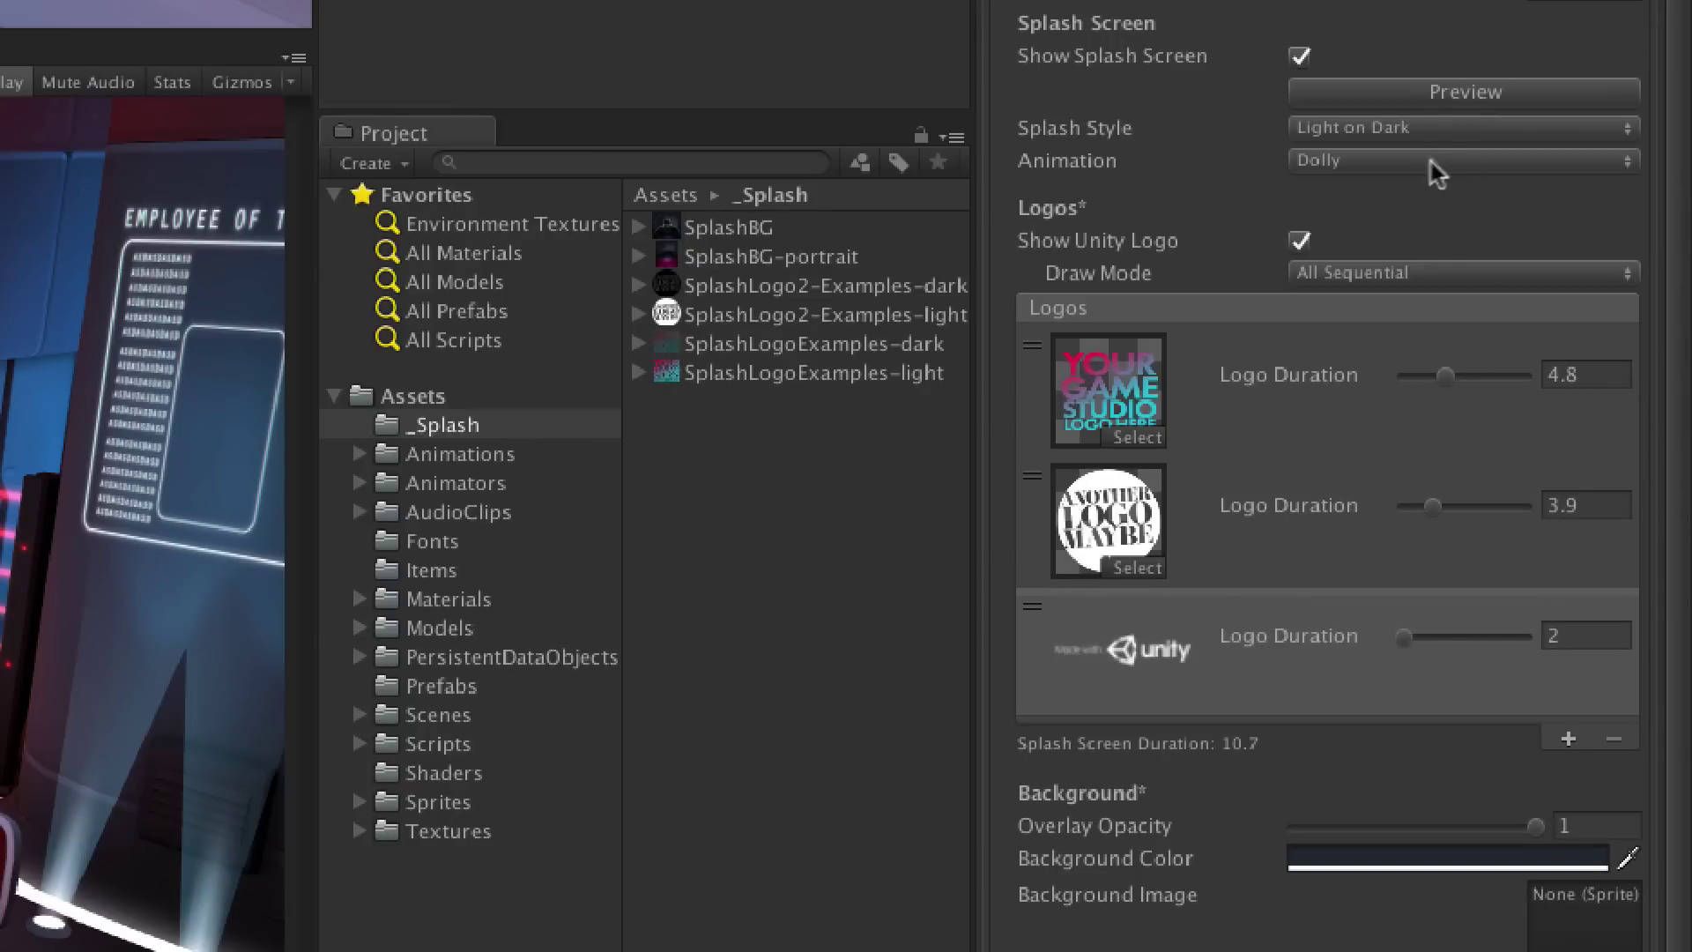
Set the splash Animation to Custom, giving Logo Zoom 0.373 and Background Zoom 0.679
click(1429, 161)
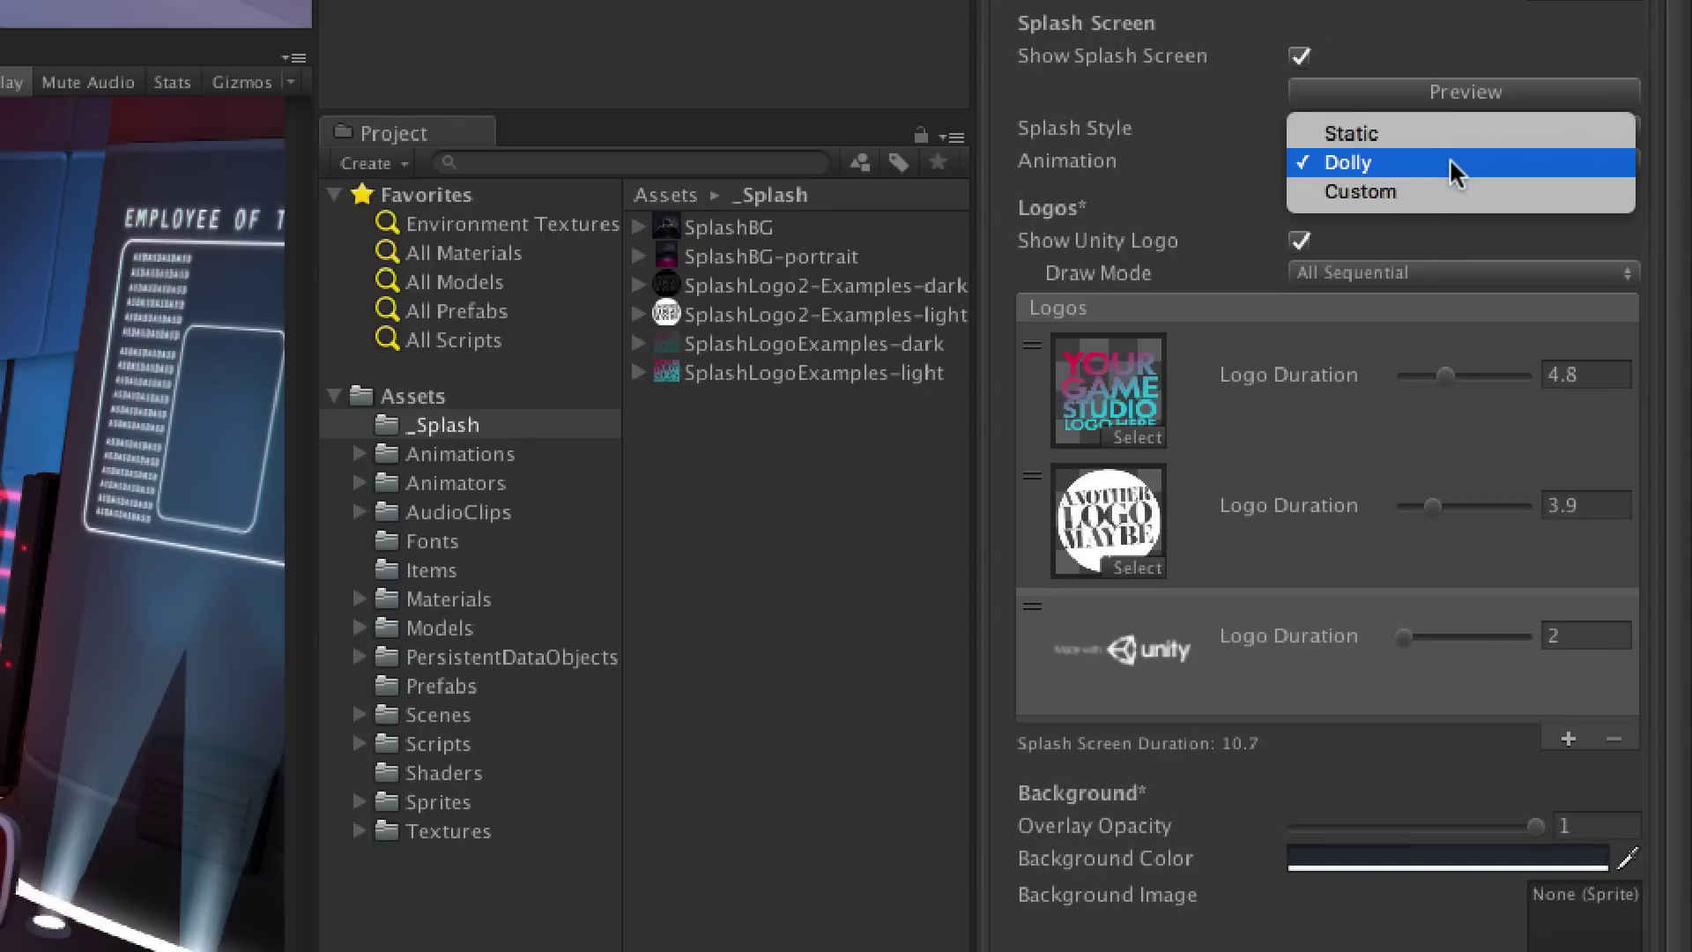
click(1461, 191)
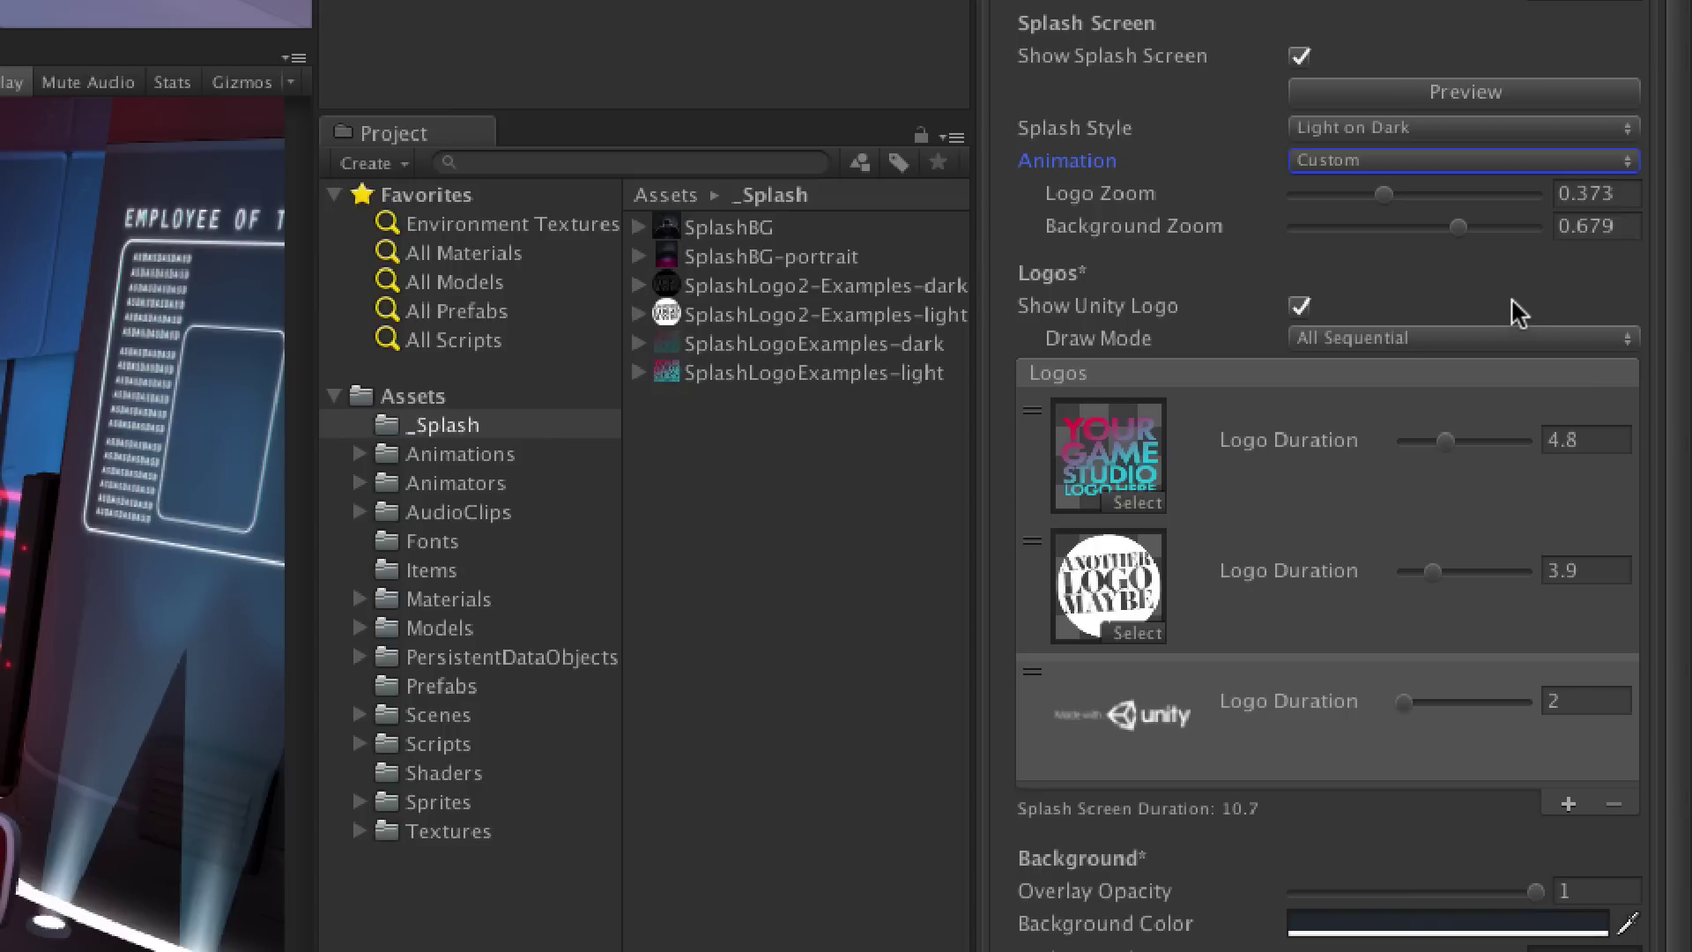
Toggle Show Unity Logo back on, set Draw Mode to Unity Logo Below, and preview
click(1302, 307)
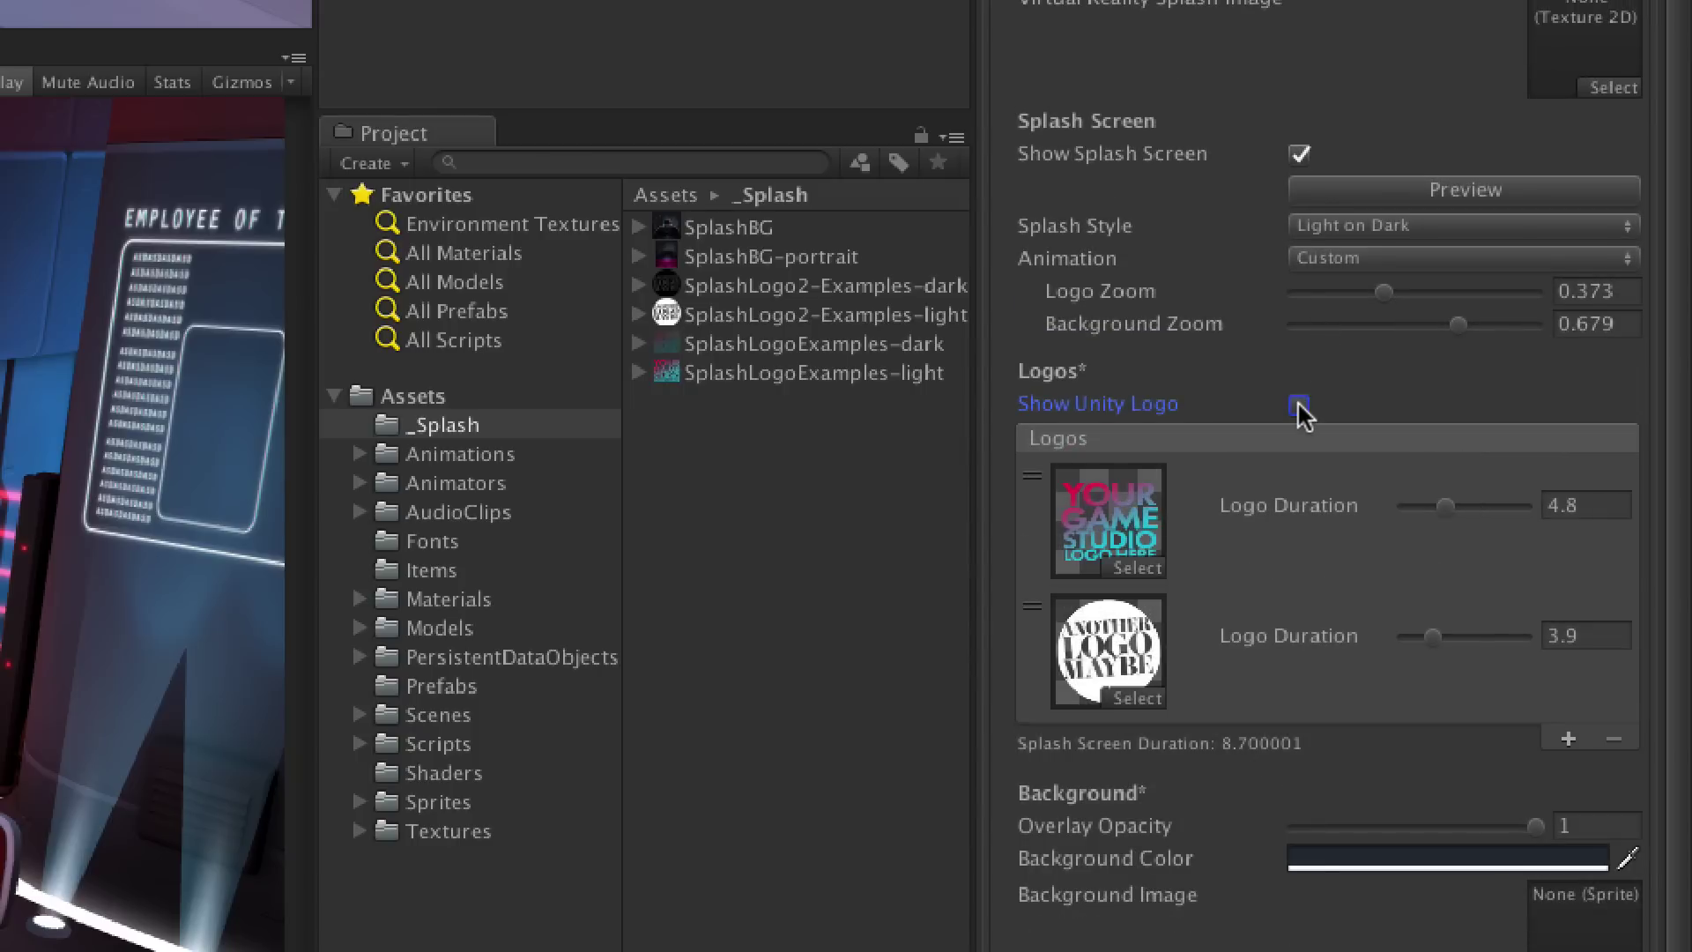
click(1297, 403)
click(1304, 404)
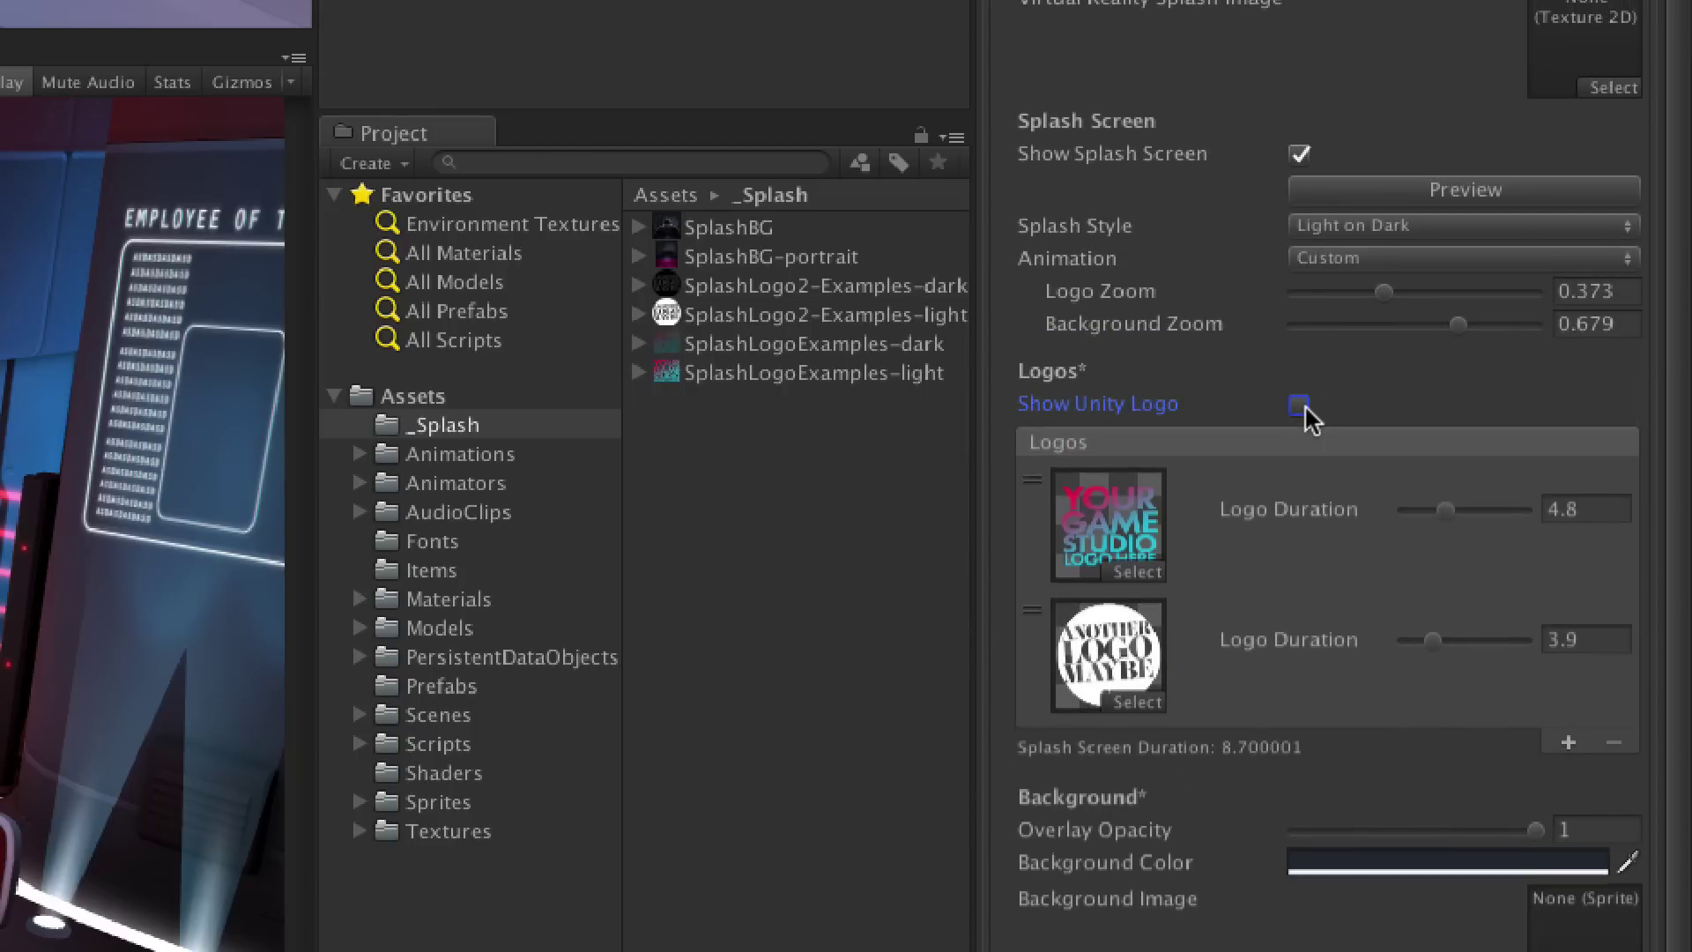
click(1303, 406)
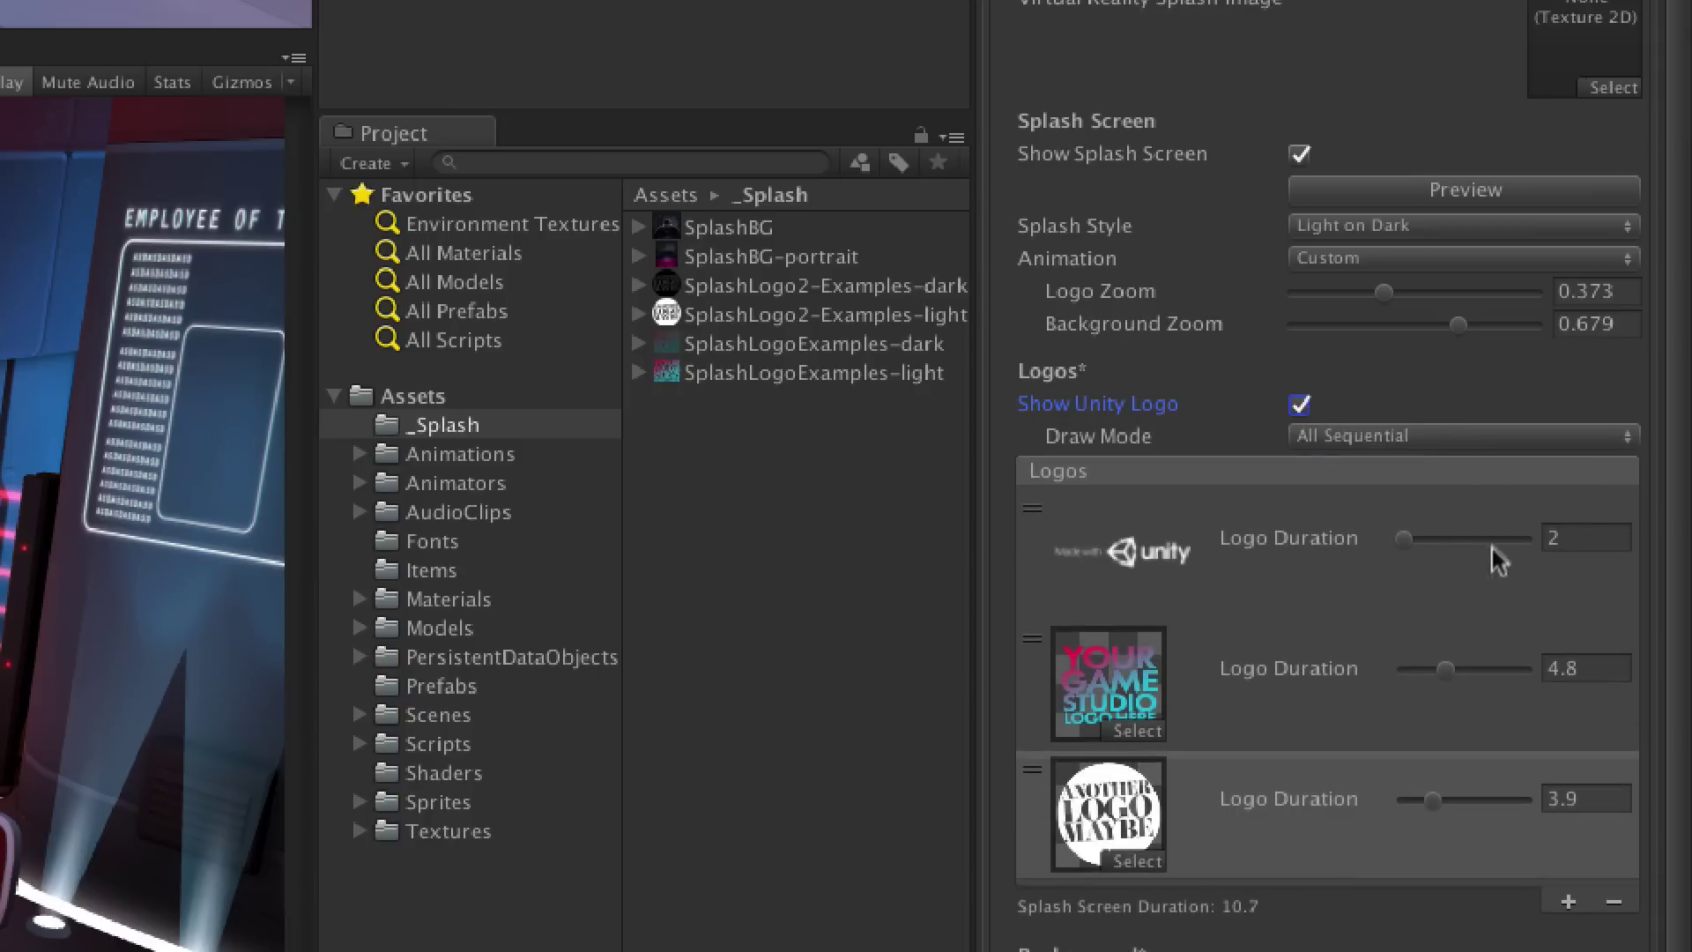
click(1415, 436)
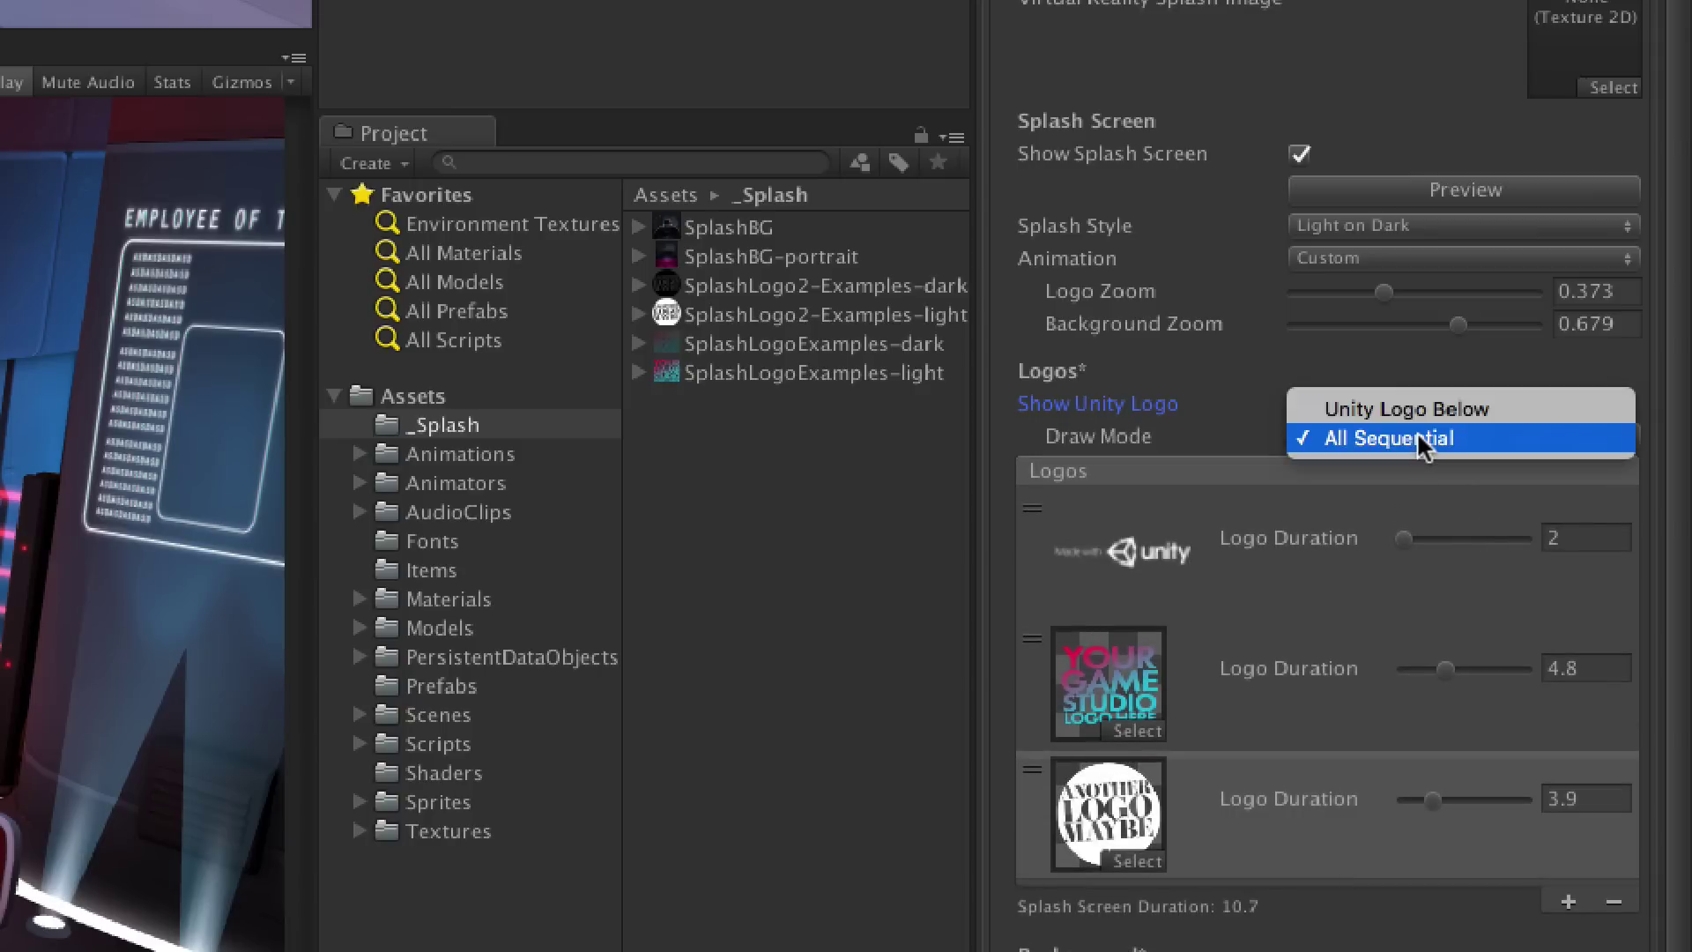
click(1497, 404)
click(1554, 421)
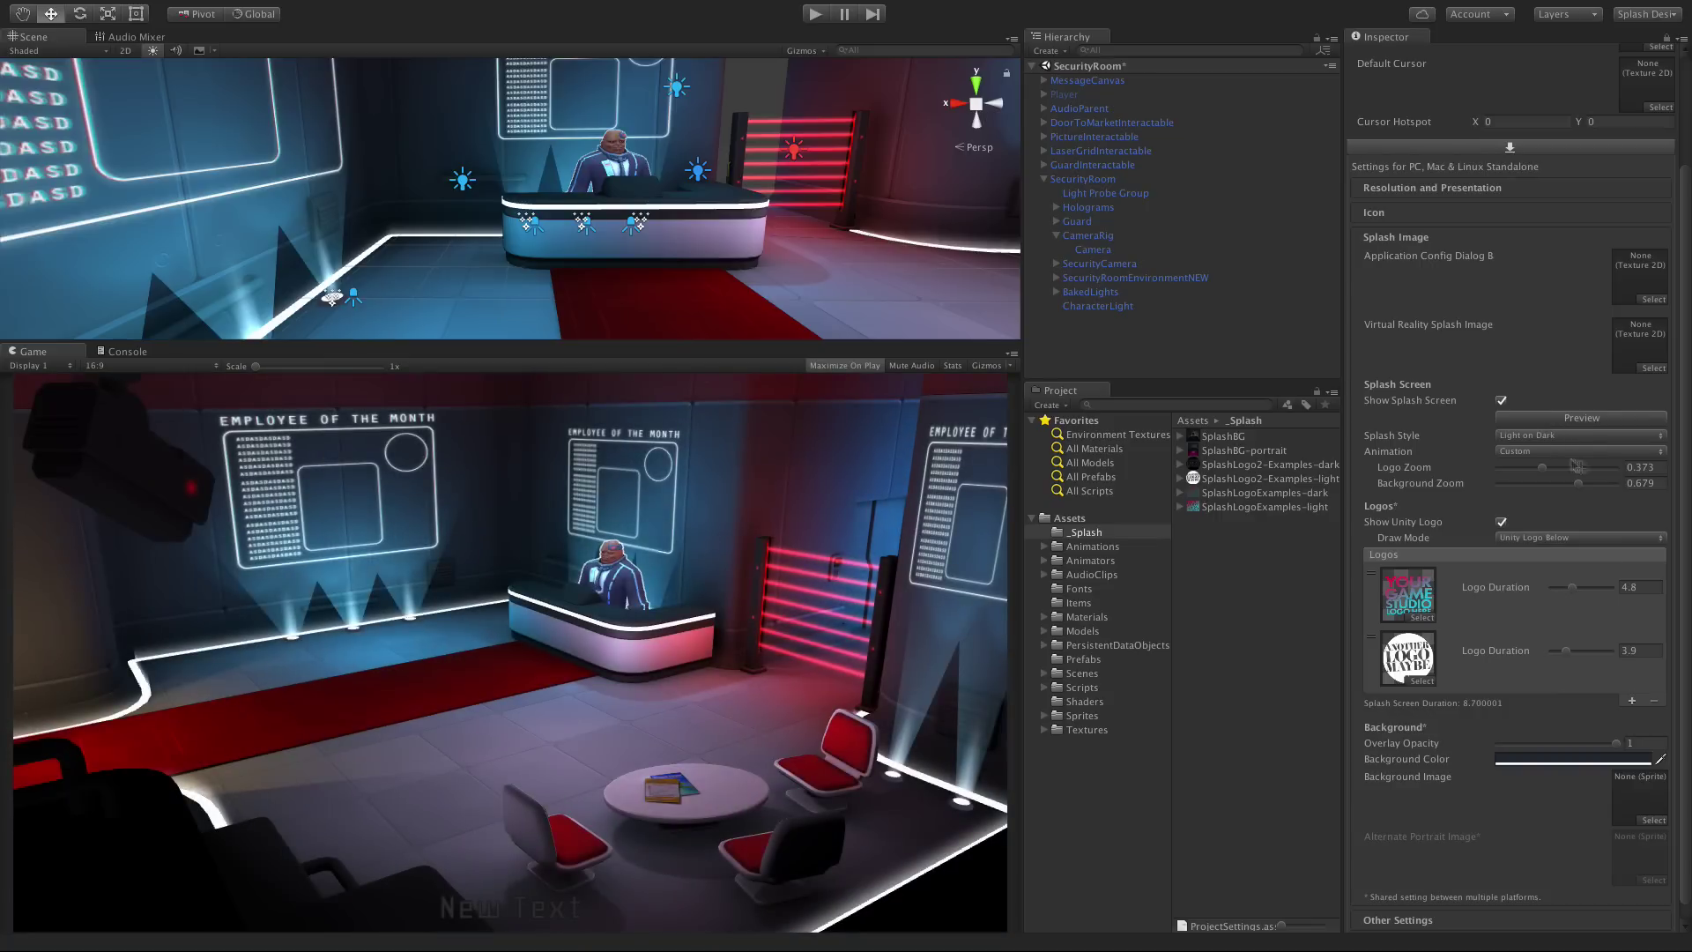
Use All Sequential draw mode with the Unity logo last, shortening logo durations to 3.1 and 2.6 seconds
click(1581, 542)
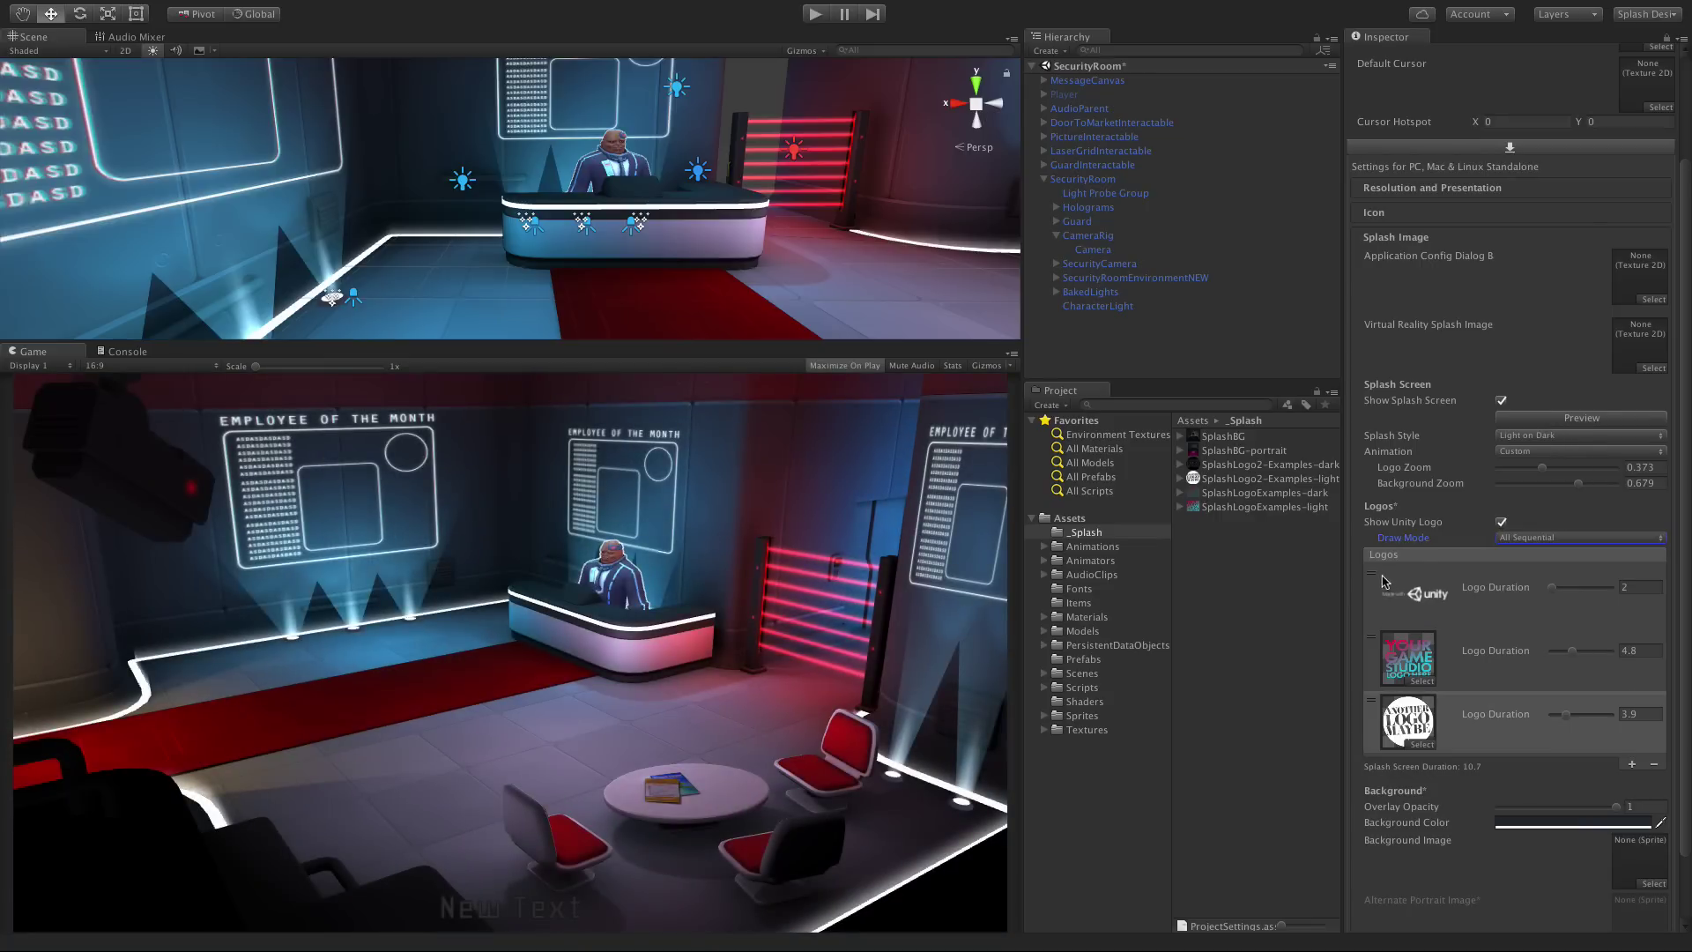
drag(1375, 576, 1496, 695)
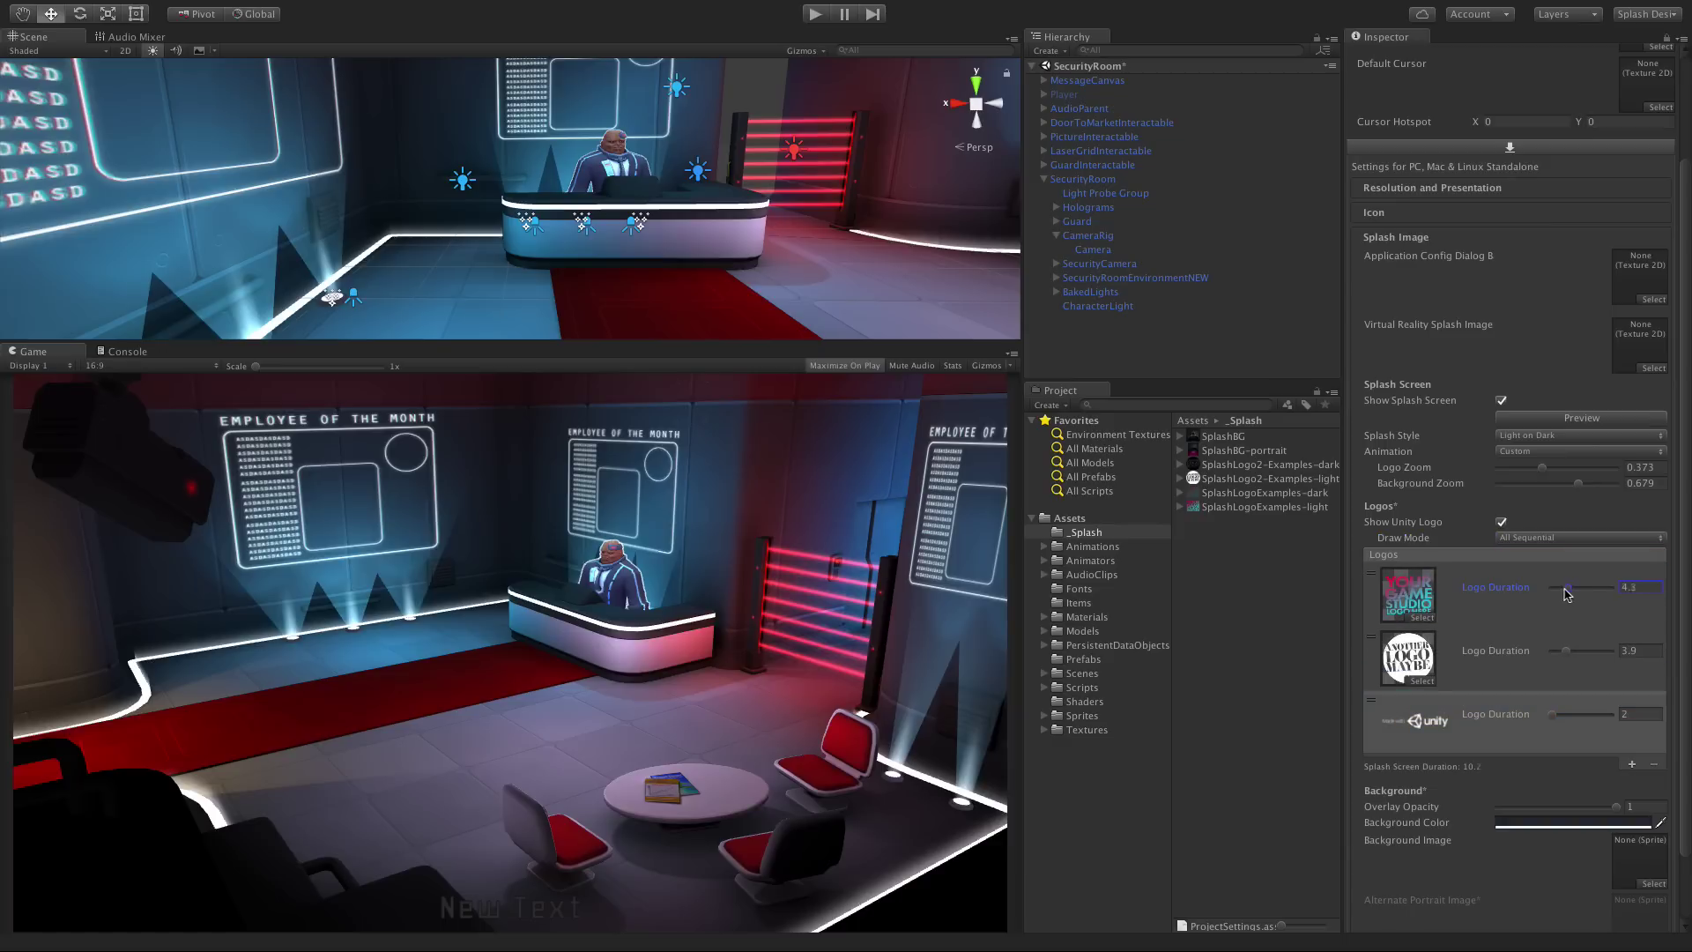
click(1564, 652)
drag(1565, 593, 1557, 593)
Set the splash Background Color to bright pink and preview it
click(1571, 828)
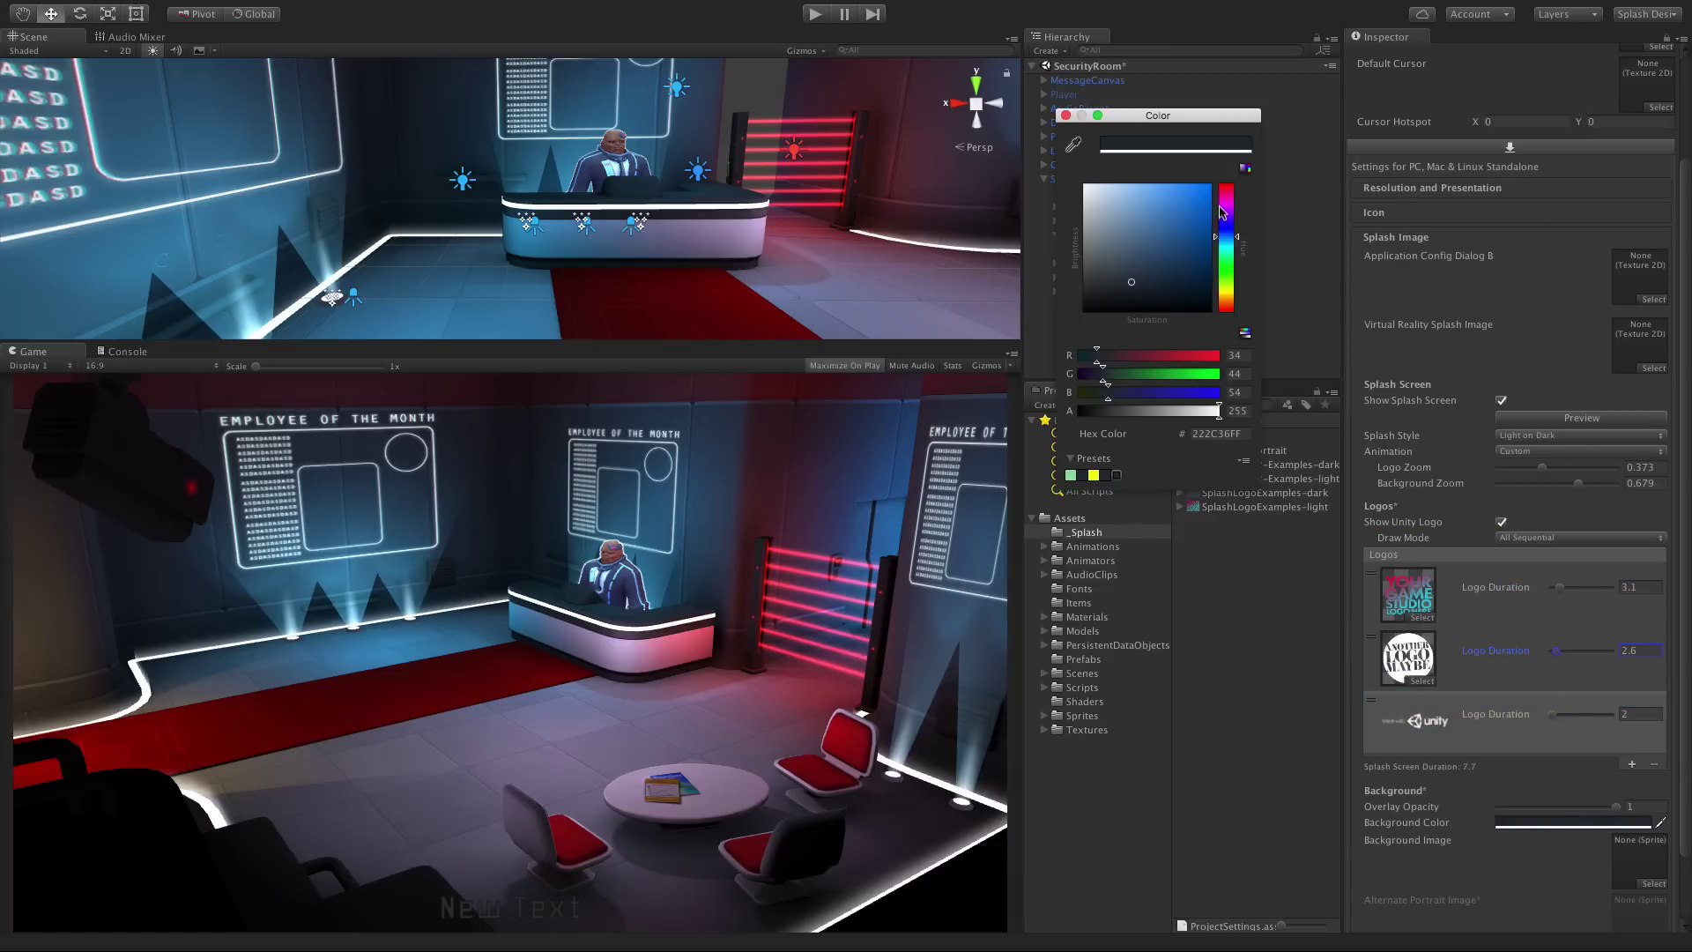
drag(1221, 211, 1227, 182)
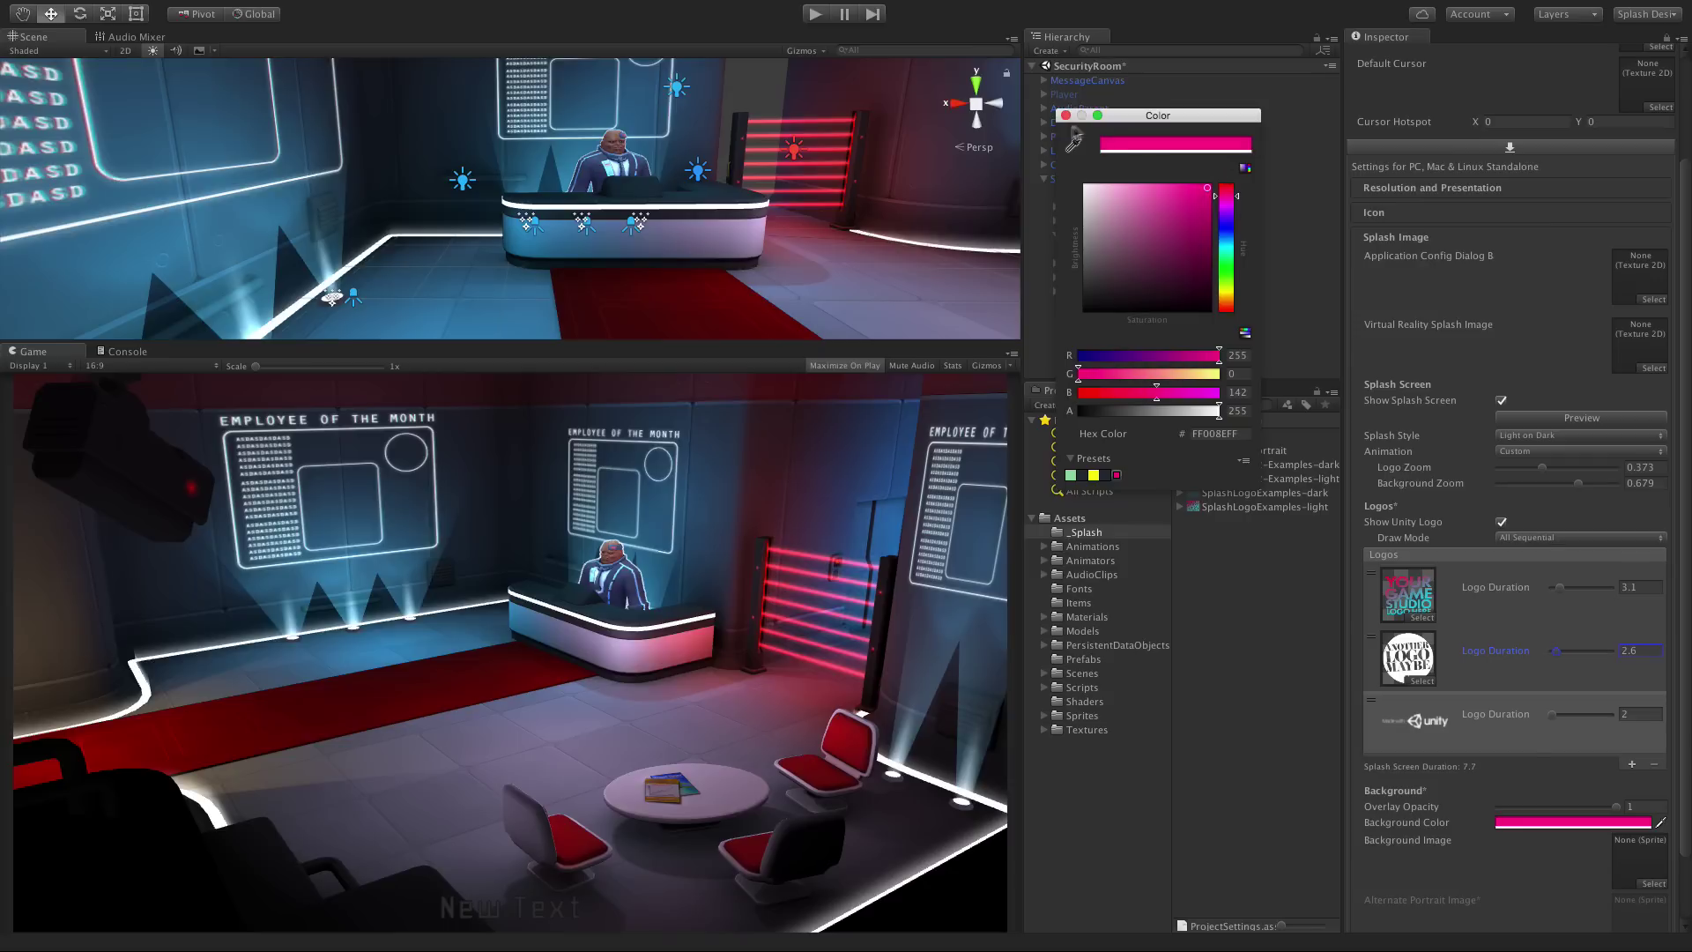
click(1065, 117)
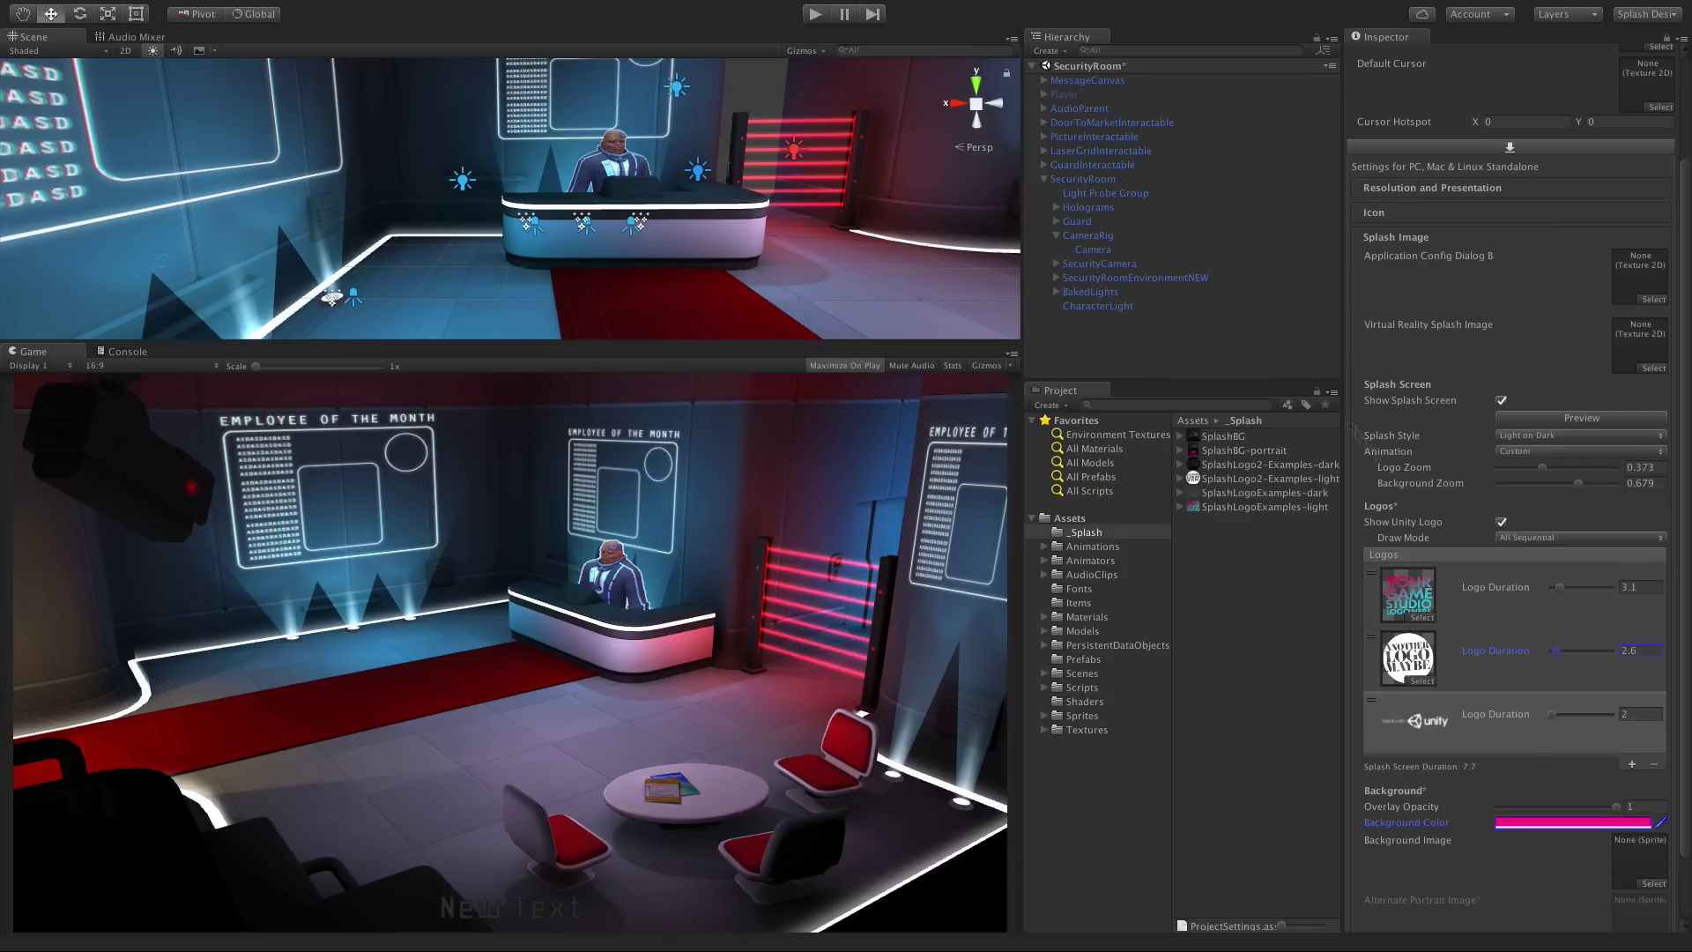
click(1573, 423)
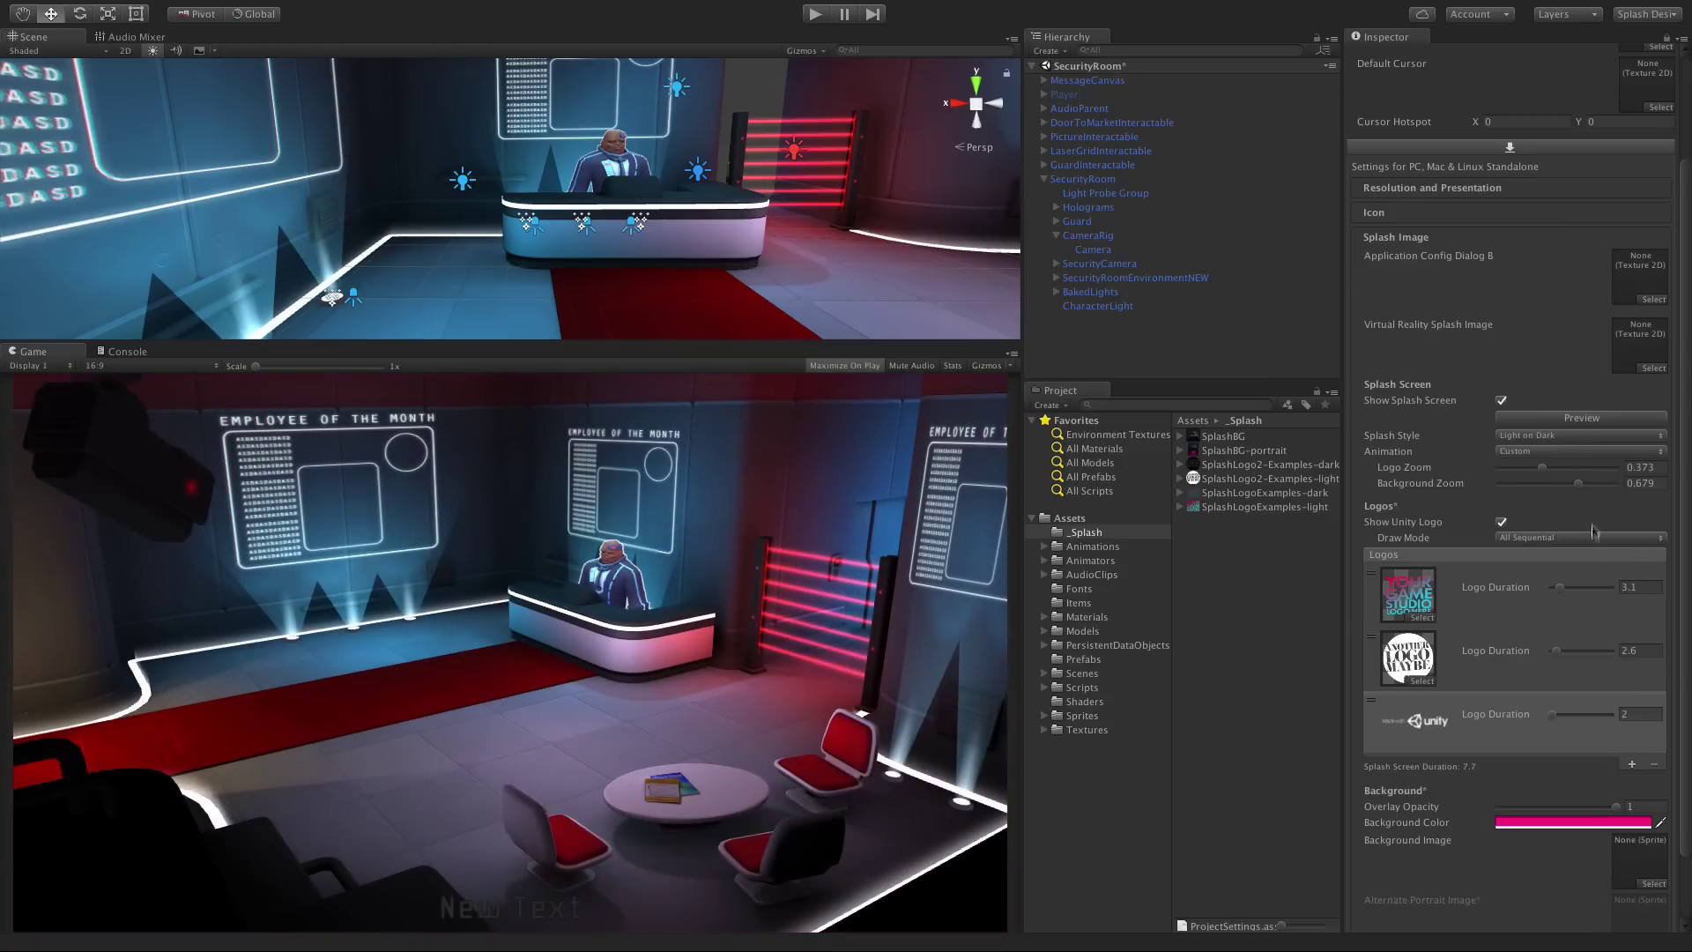
Assign SplashBG as background image, adjust overlay opacity, set Background Zoom to 0, previewing each change
drag(1224, 437, 1631, 873)
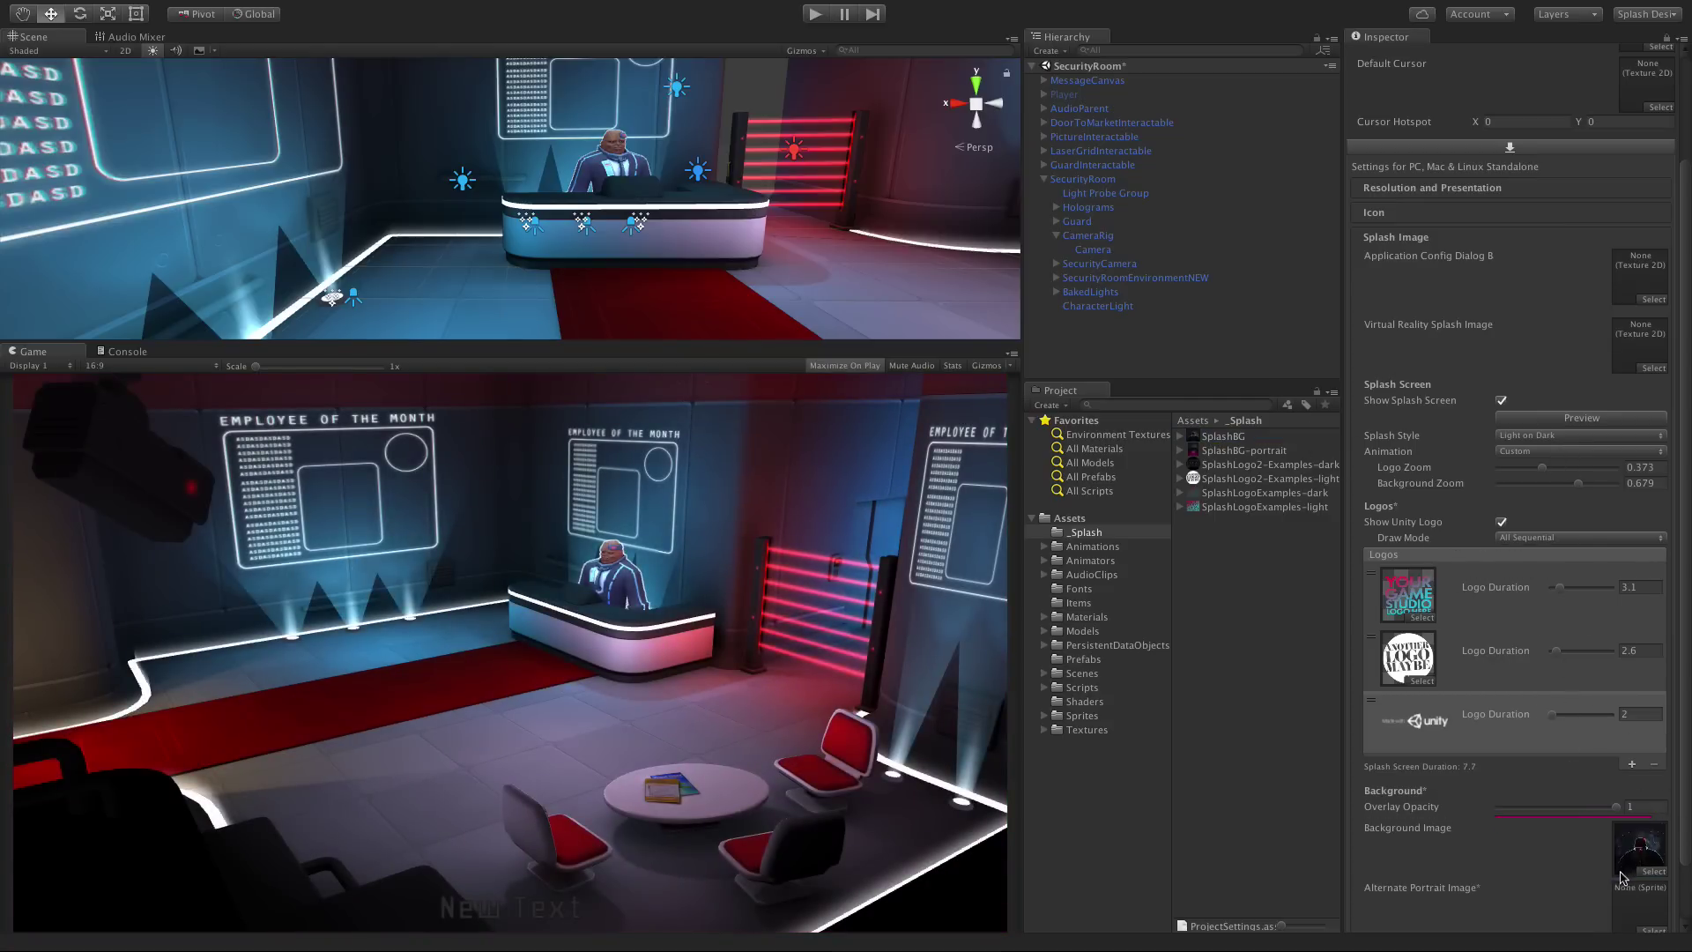
drag(1603, 807, 1578, 809)
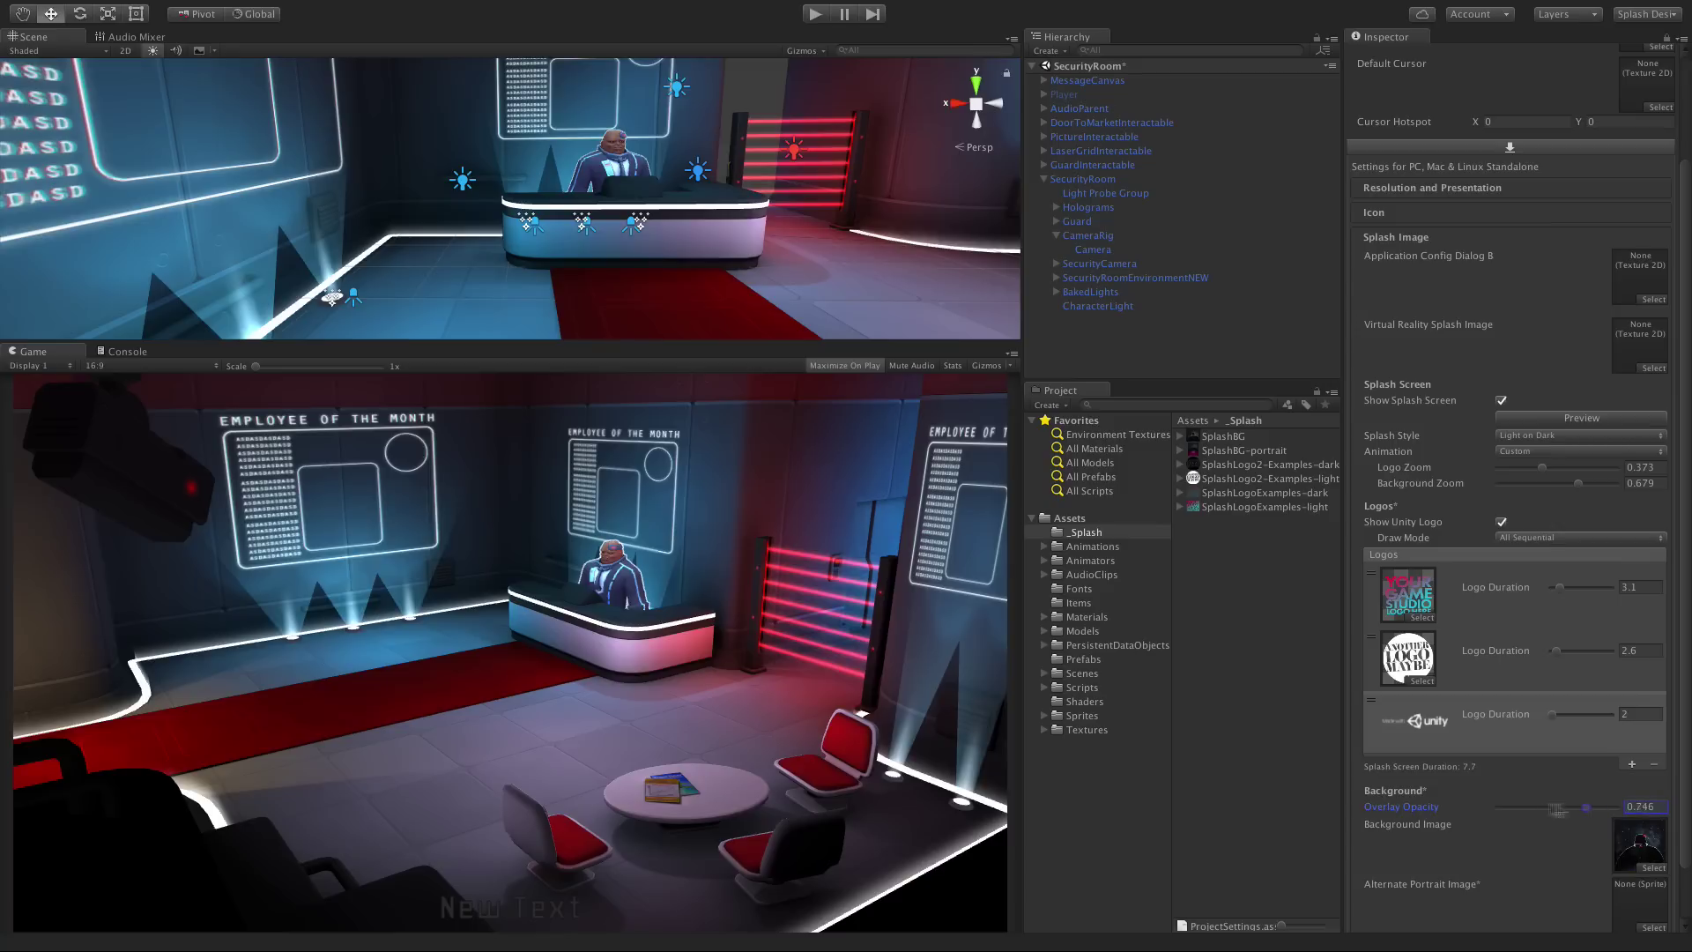
click(1544, 422)
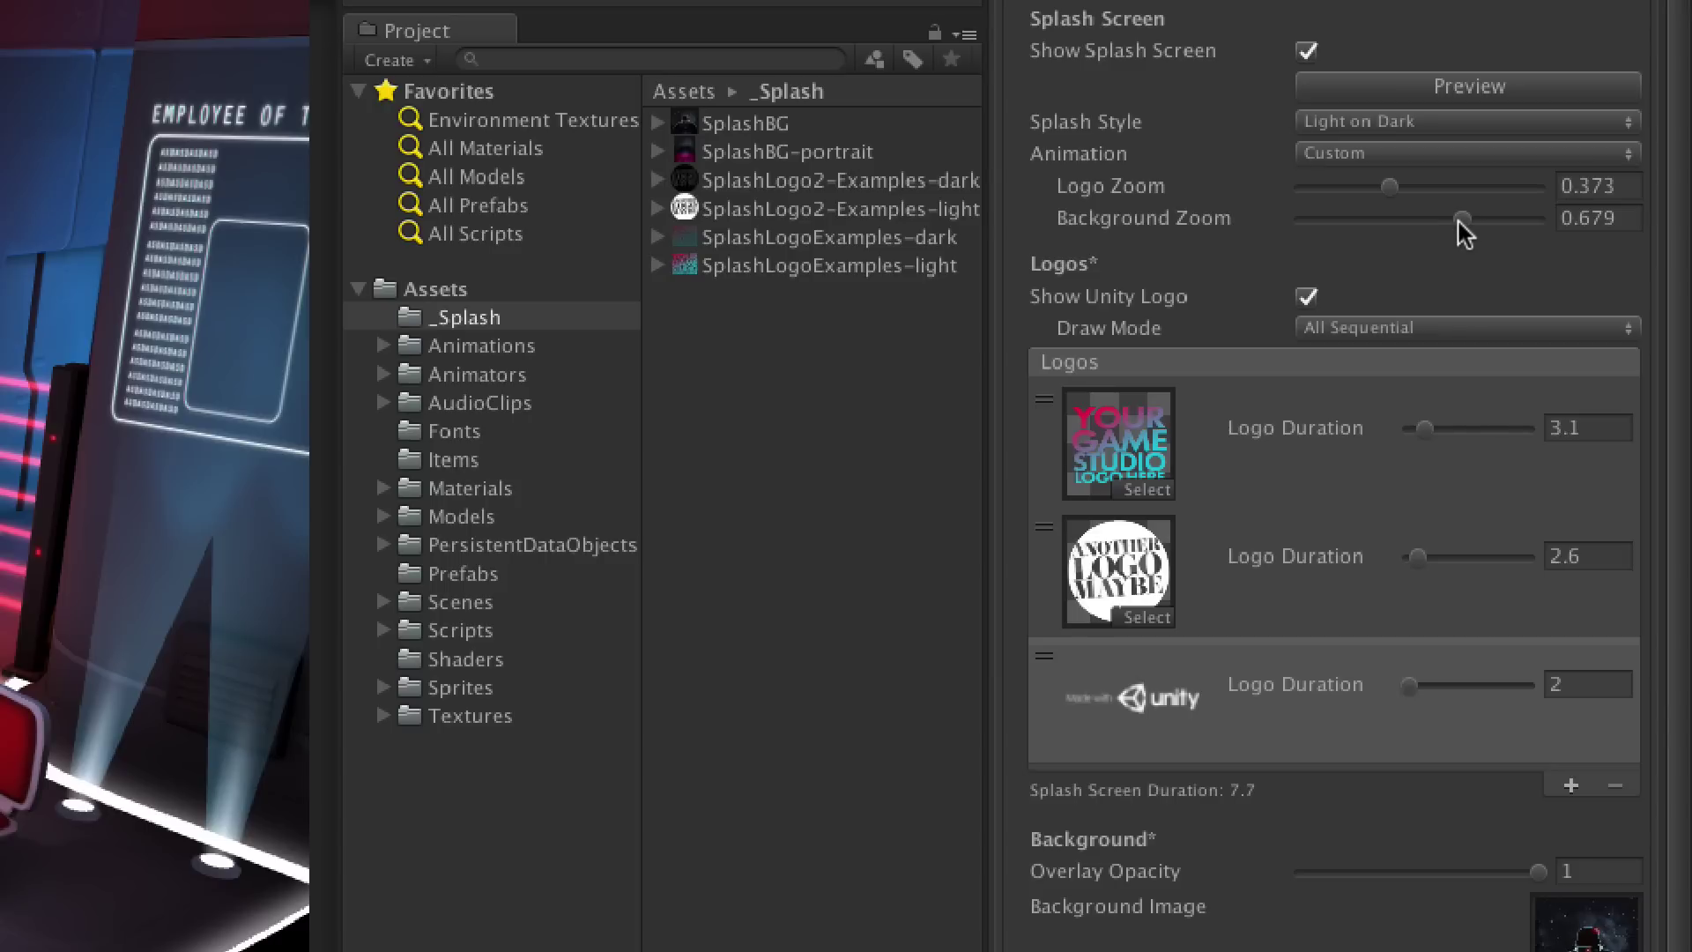
drag(1464, 233, 1388, 224)
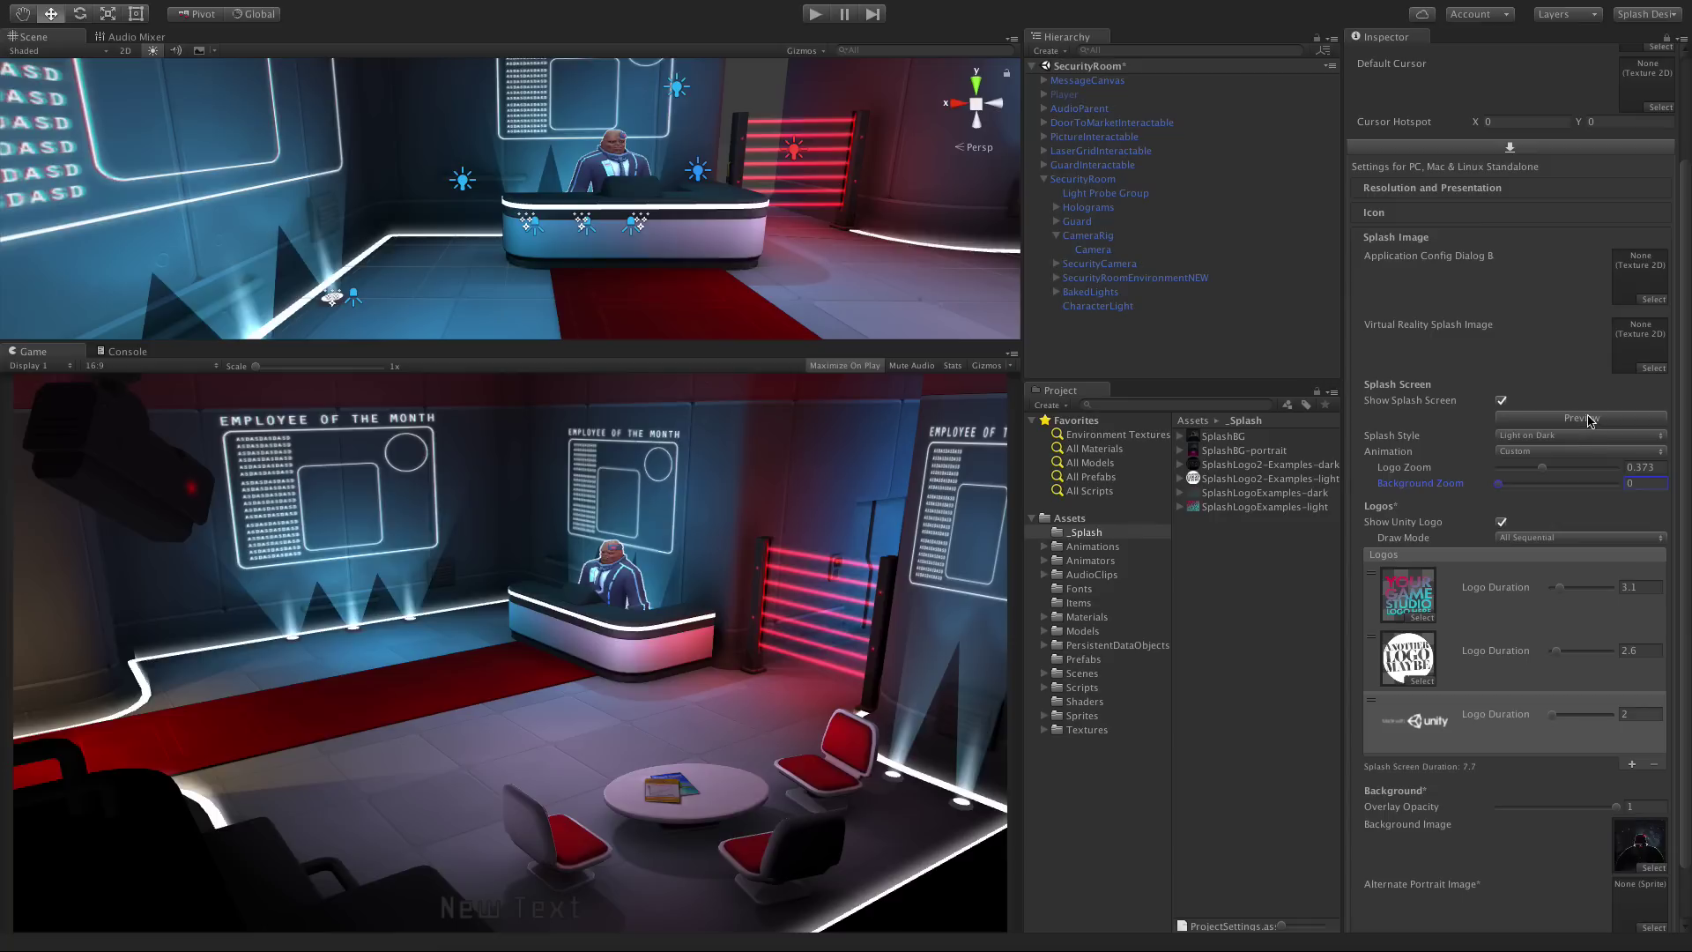
click(1584, 417)
Assign SplashBG-portrait to the Alternate Portrait Image slot
drag(1239, 457, 1628, 900)
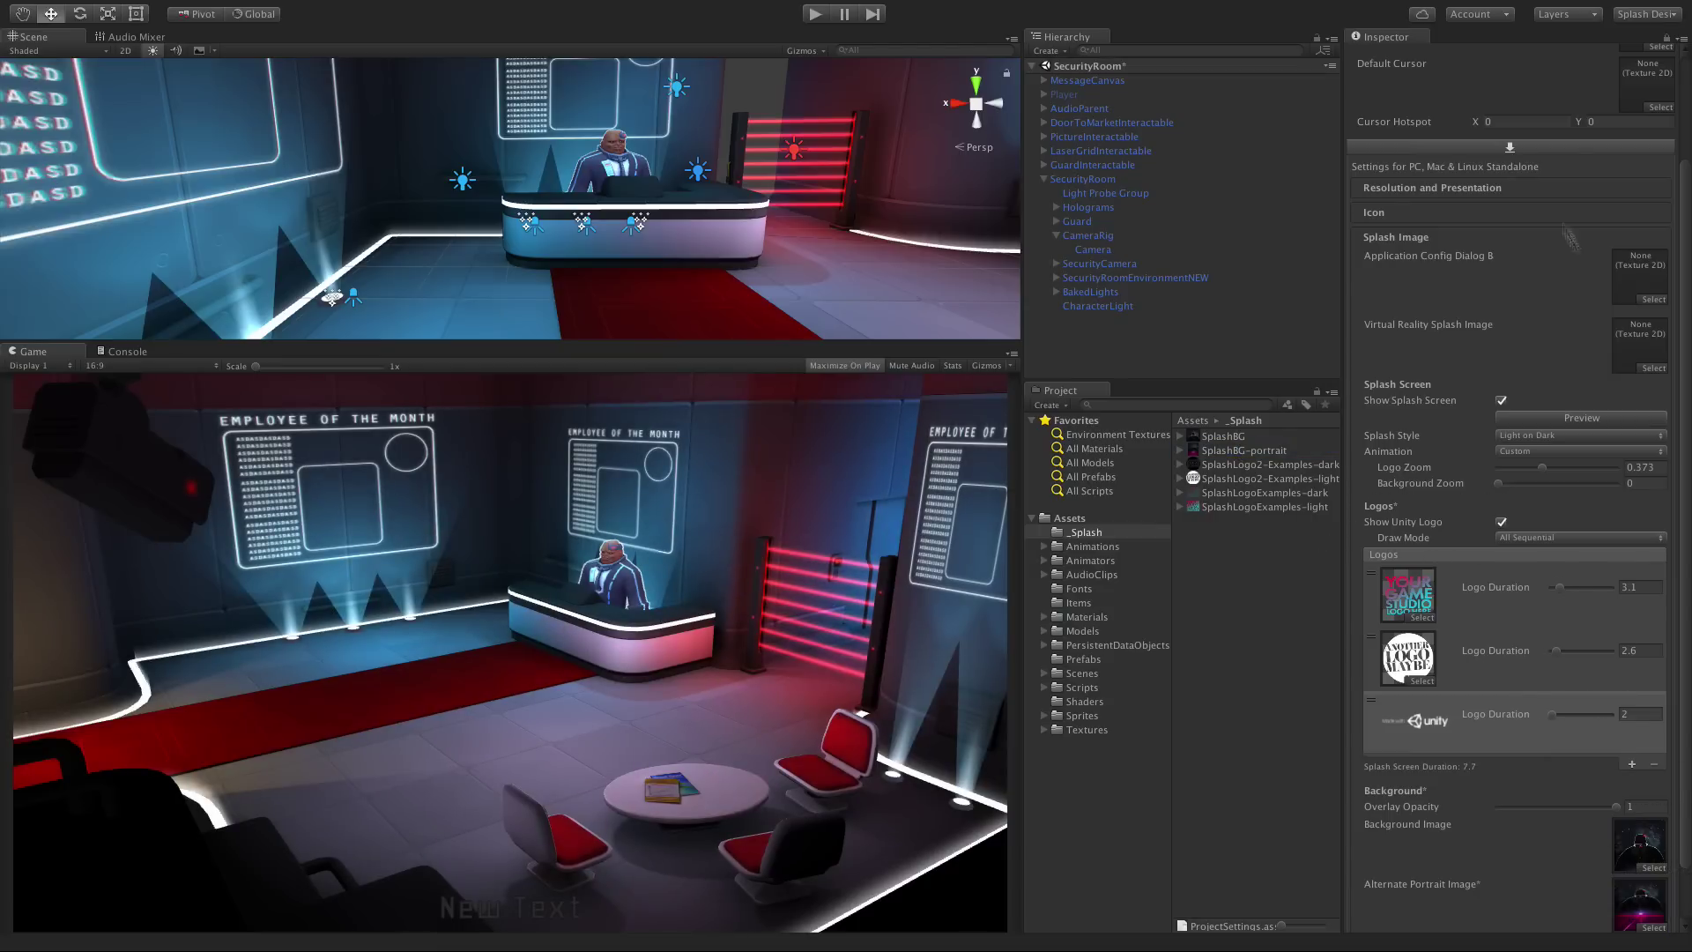
click(1648, 16)
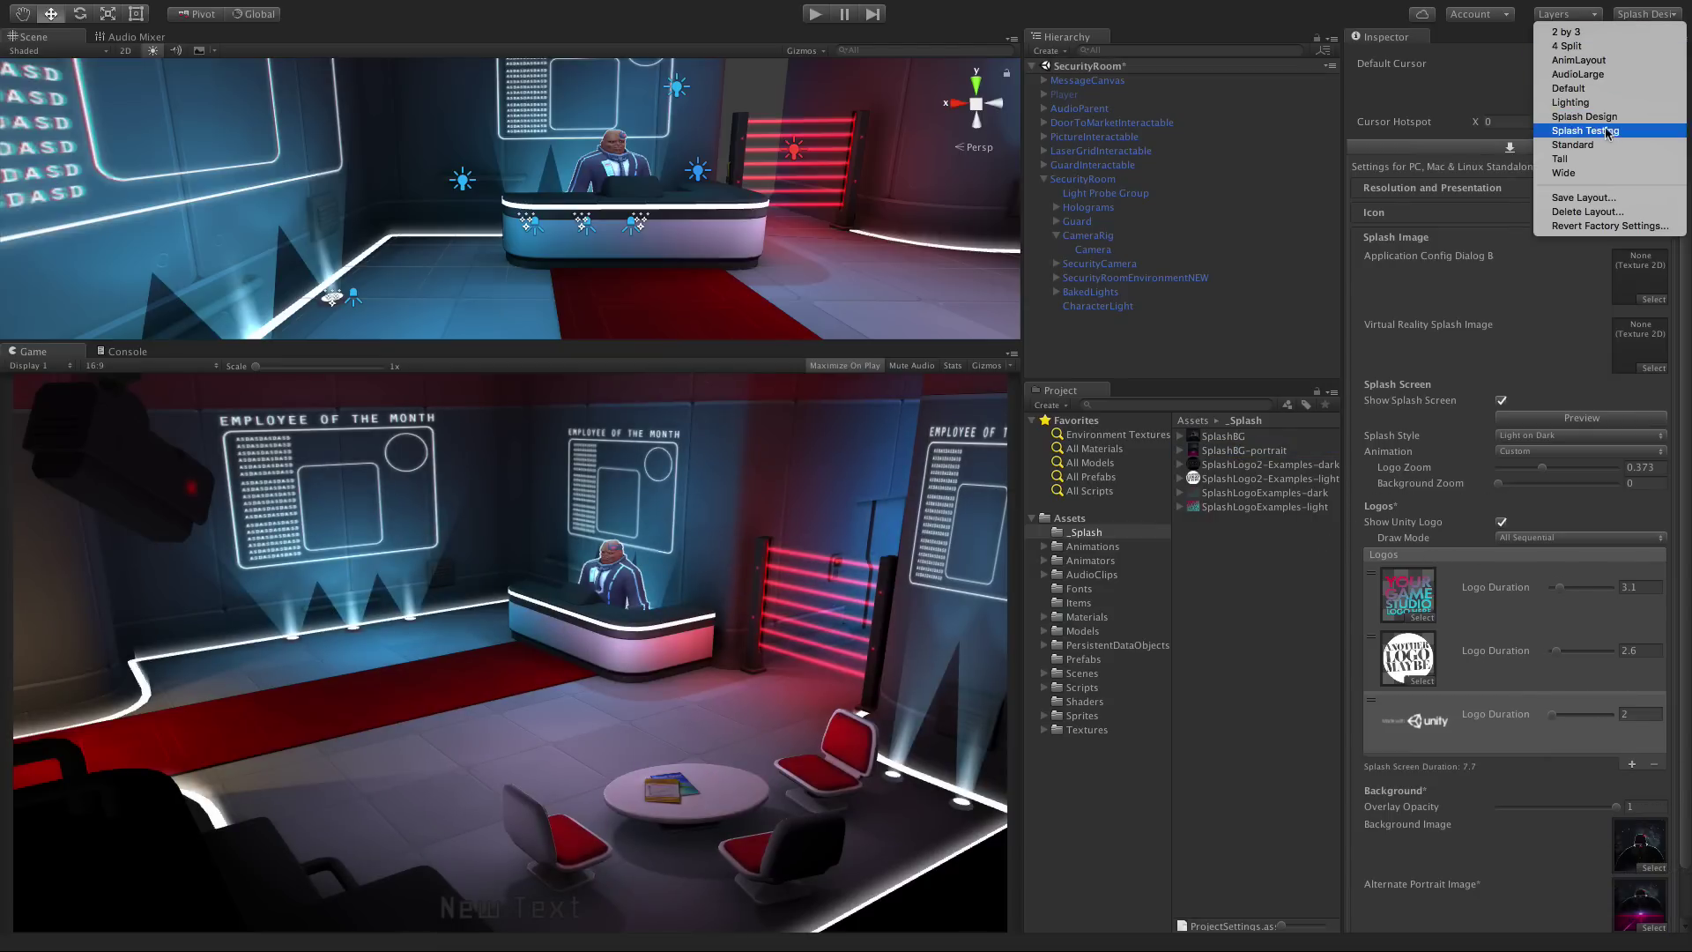
Switch to the Splash Testing layout and preview the splash in both landscape and portrait Game views
click(1591, 131)
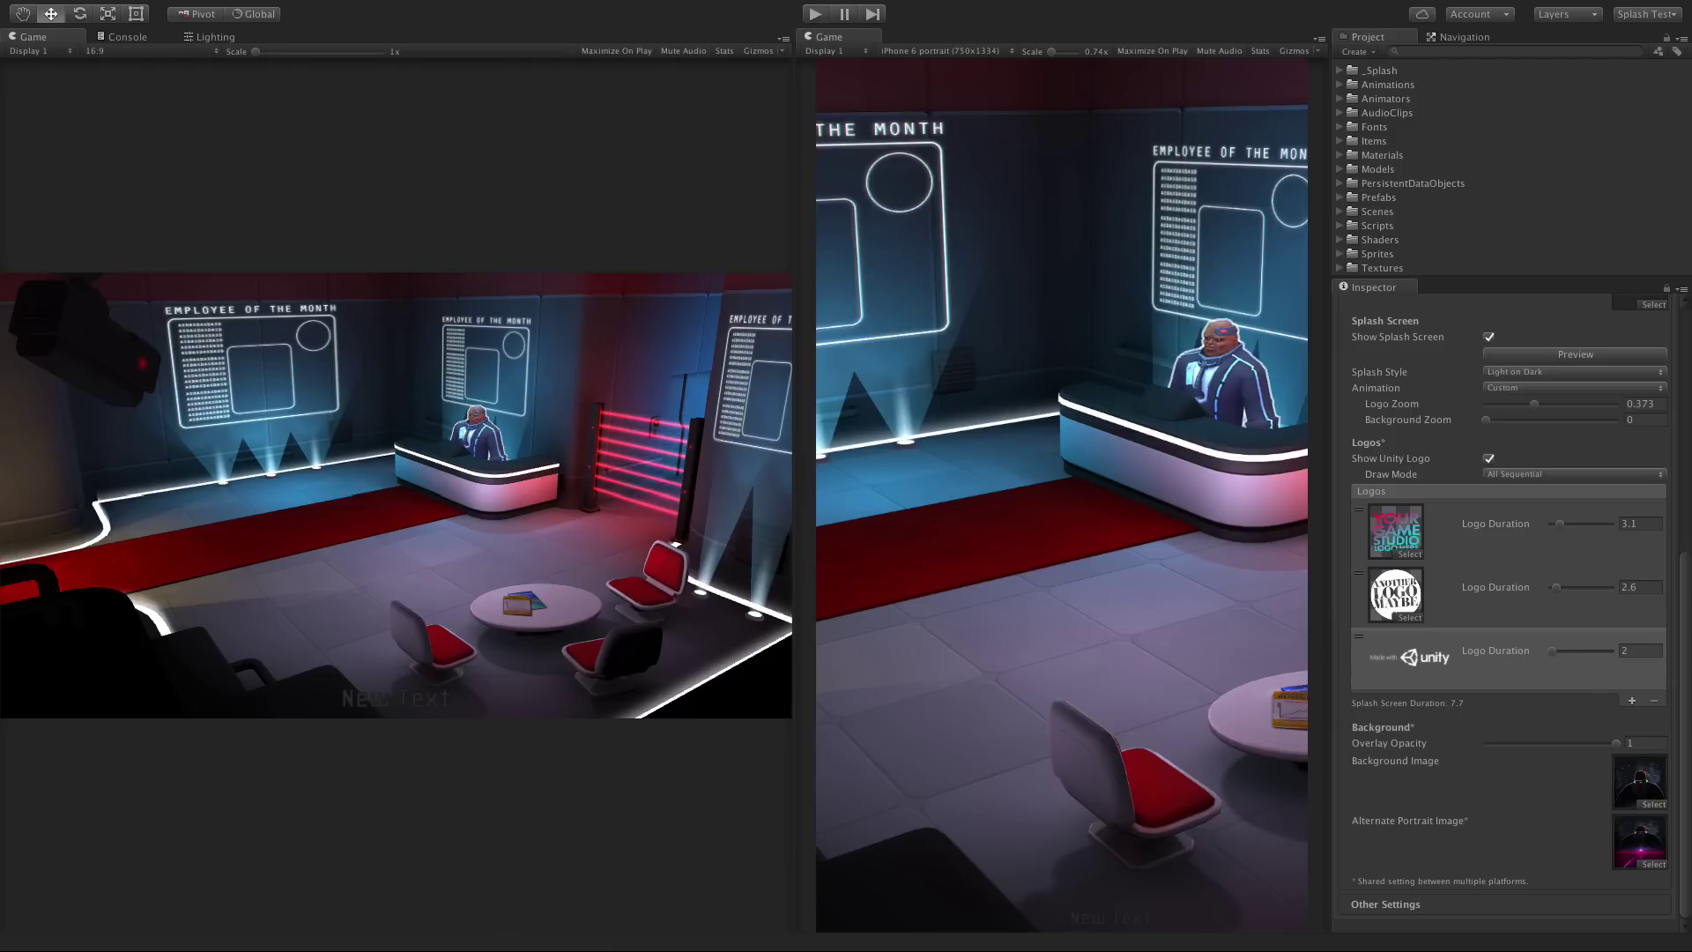
click(1539, 353)
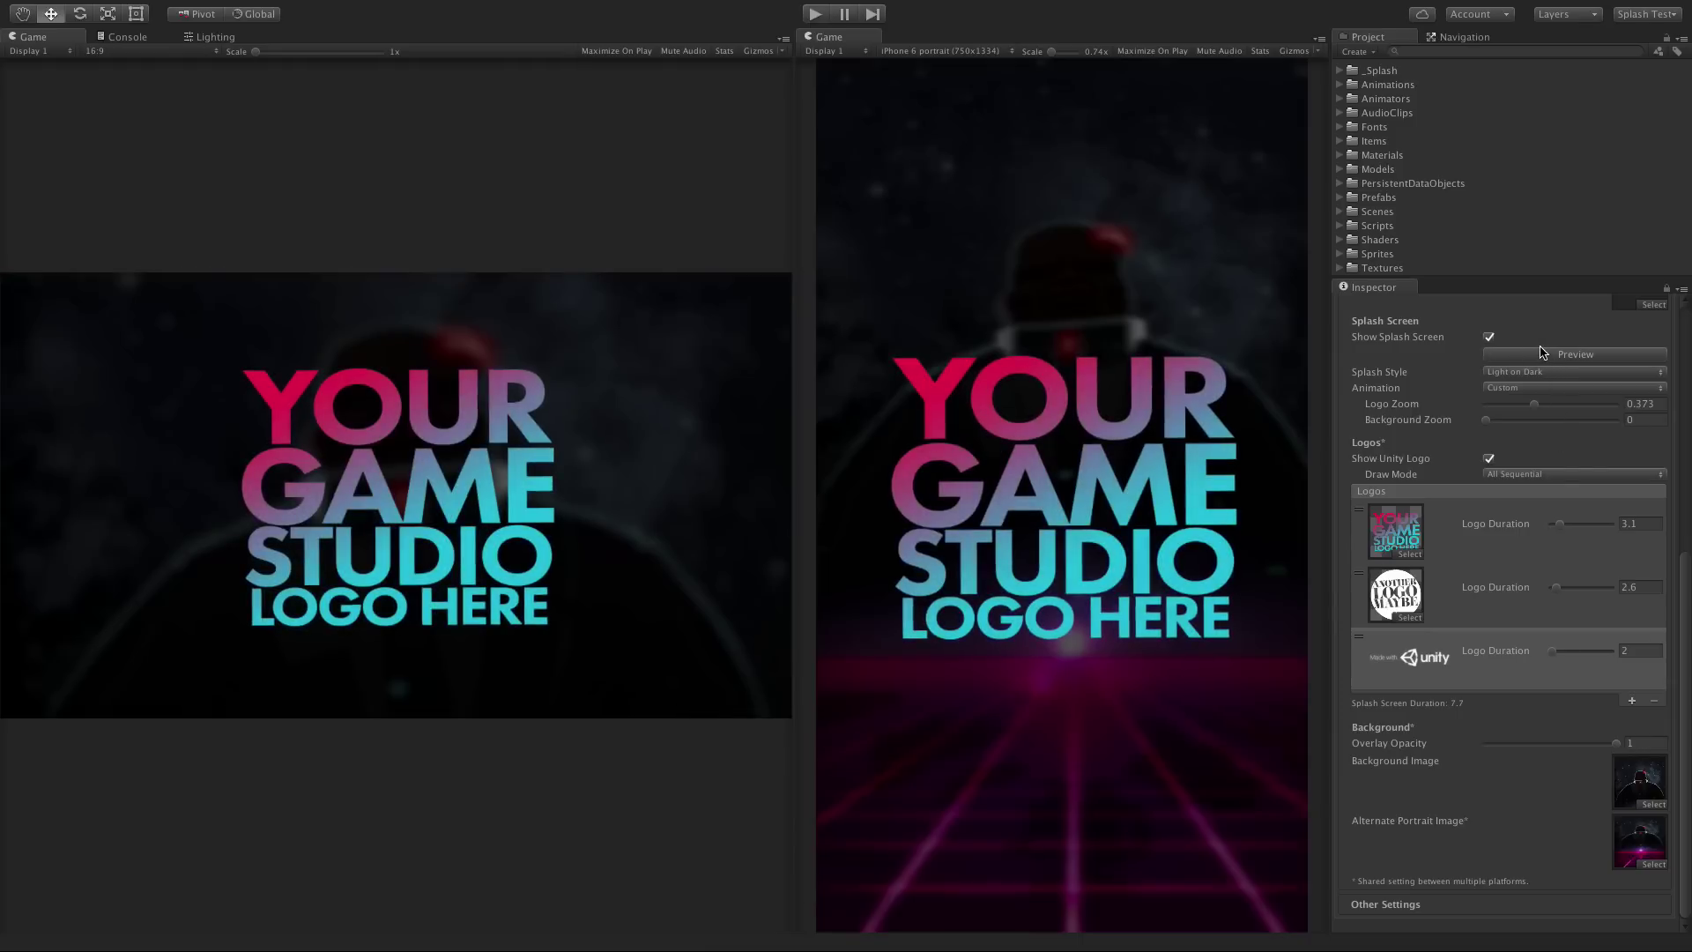